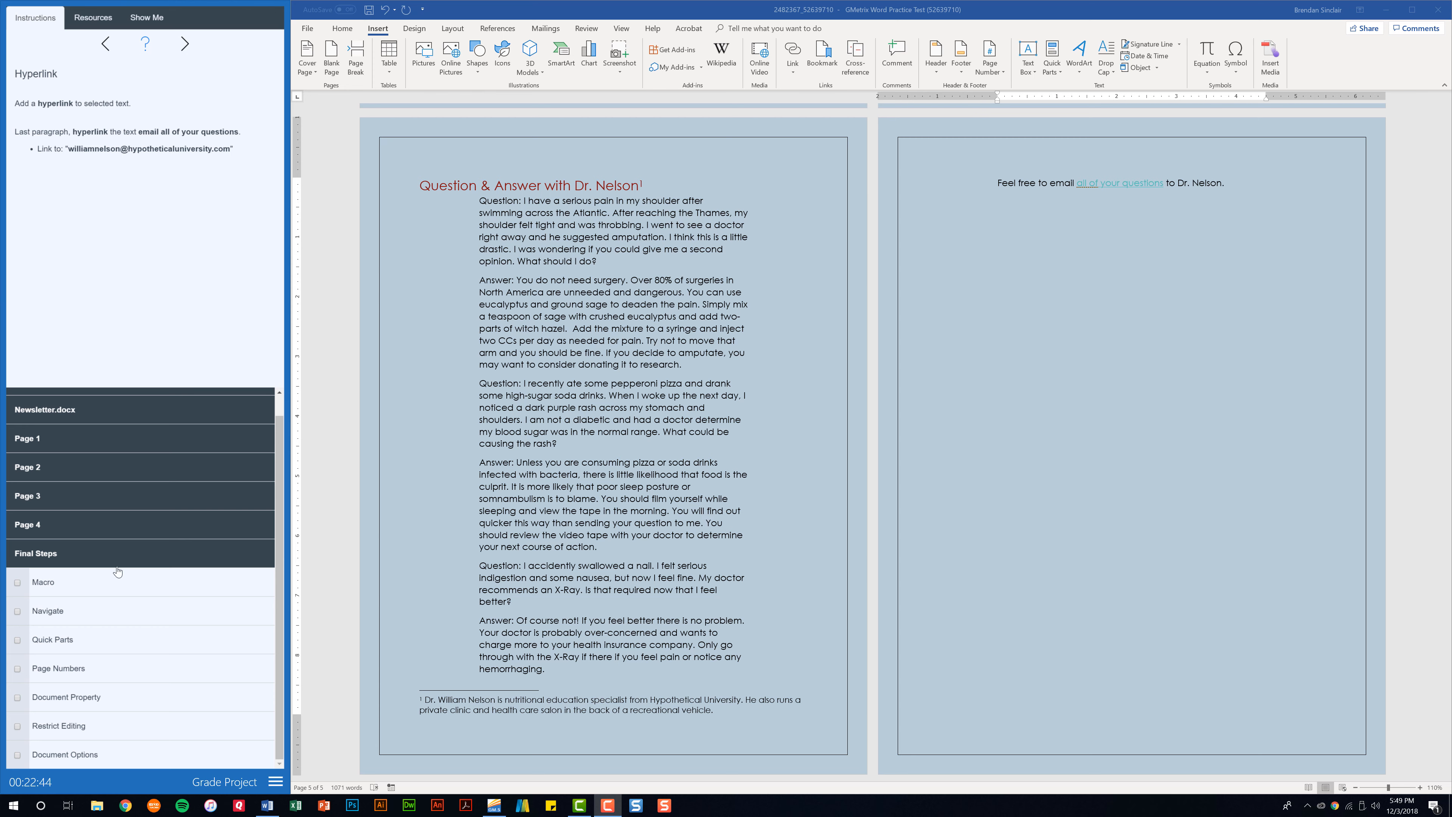
Open the Macro practice task asking for an Emphasis macro with Bold and Underline
click(81, 585)
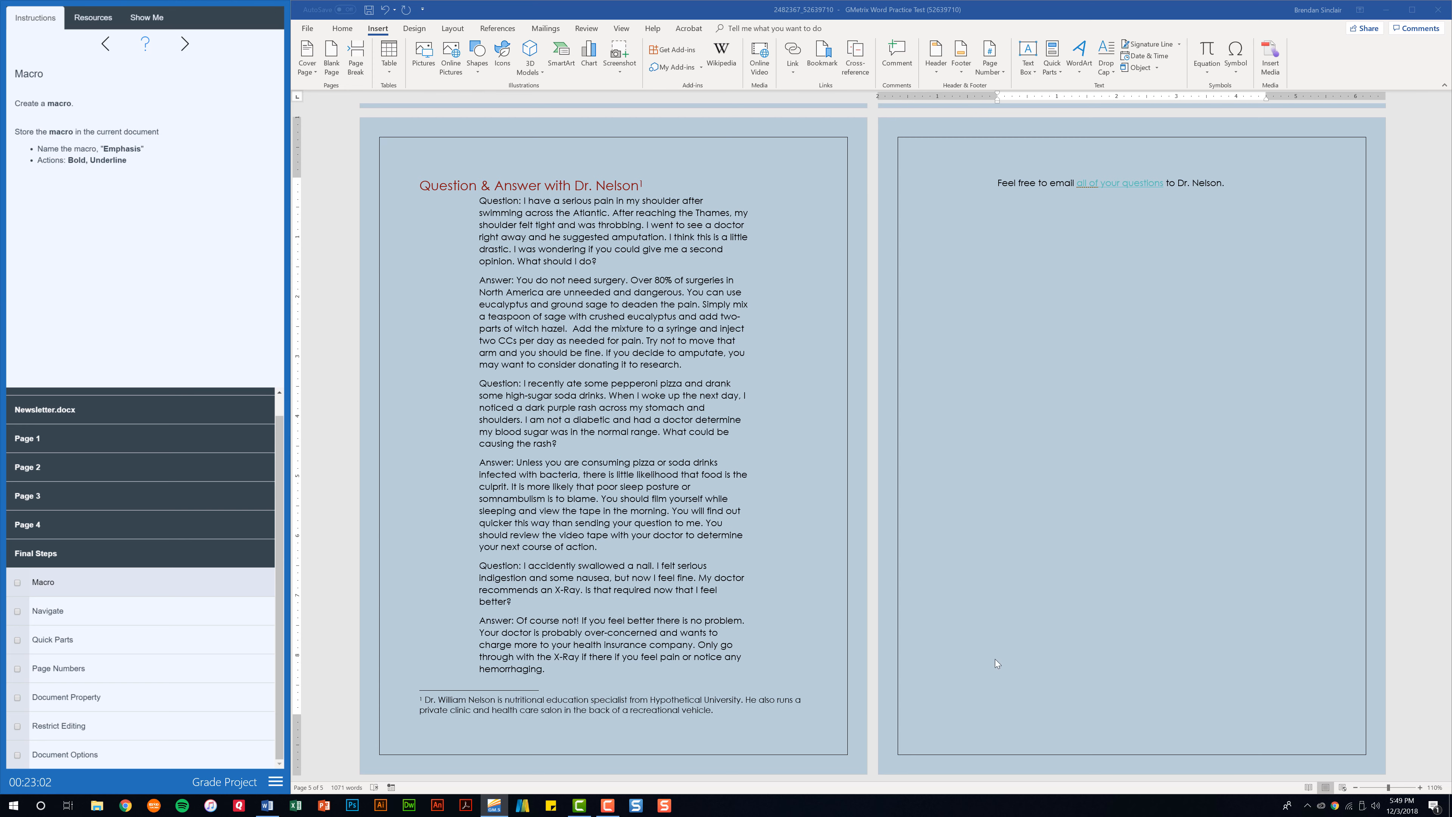
Start recording a macro named 'Emphasis', stored in the Newsletter.docx document
click(658, 664)
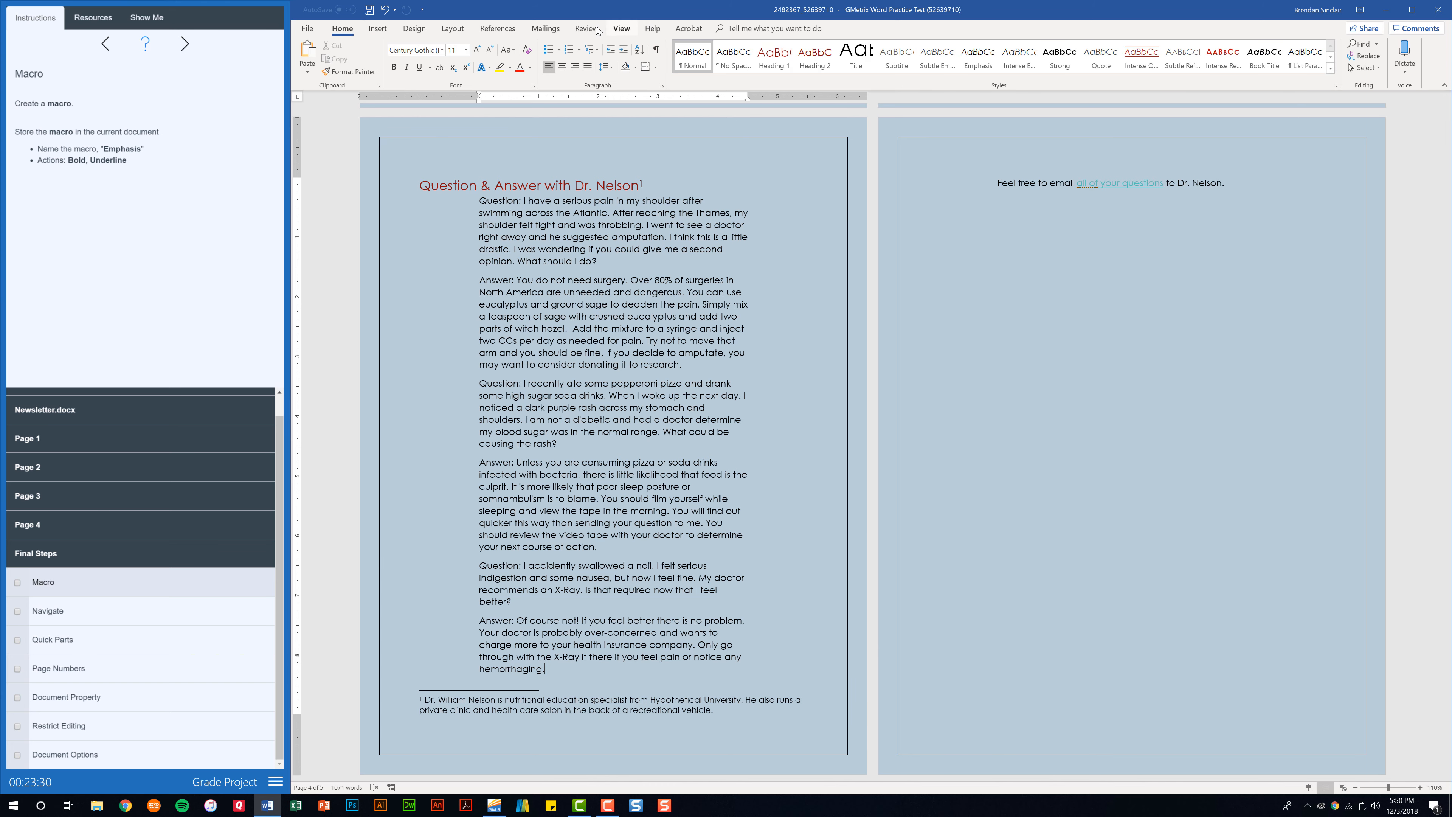
click(622, 29)
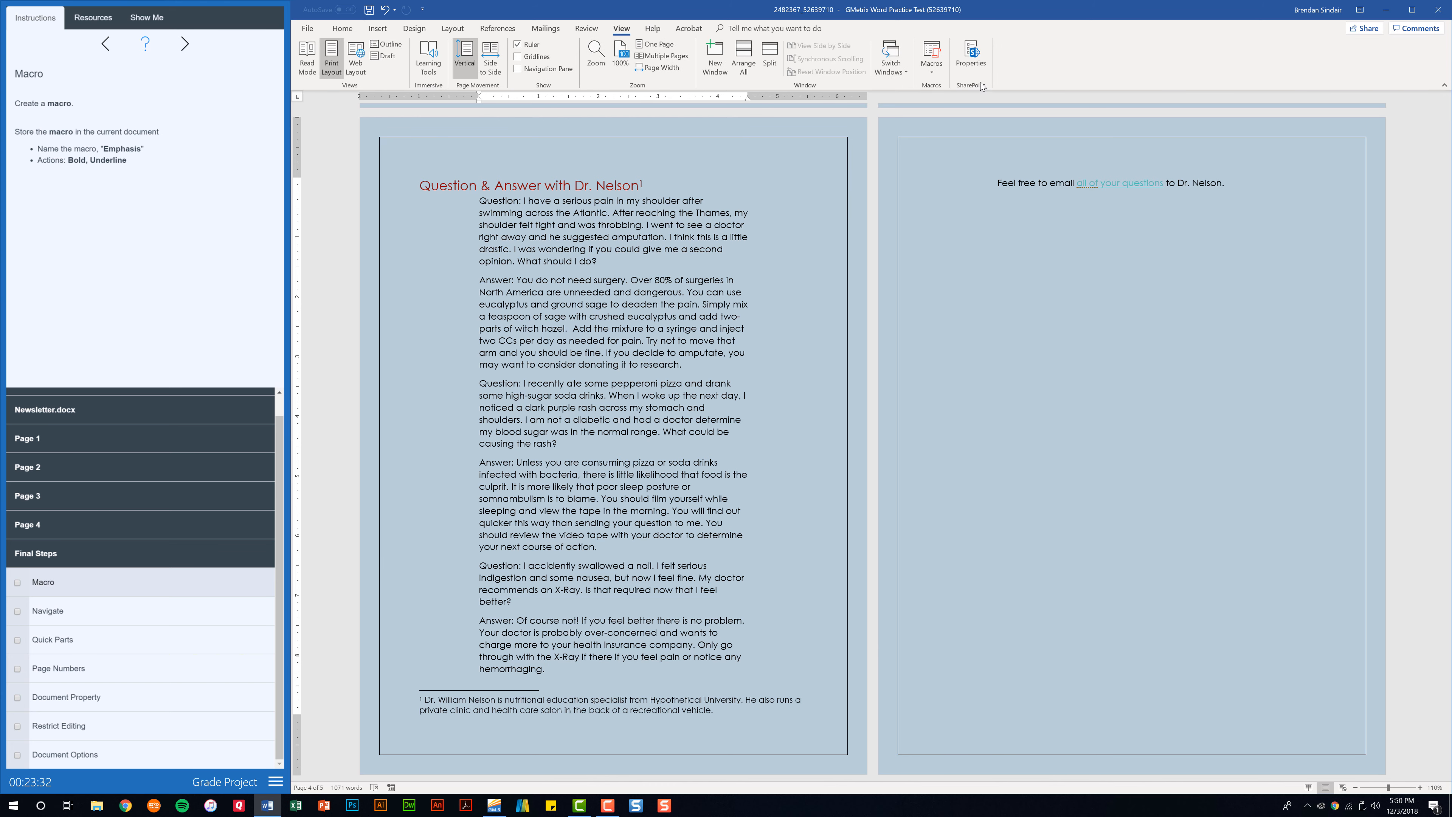
click(935, 74)
click(965, 101)
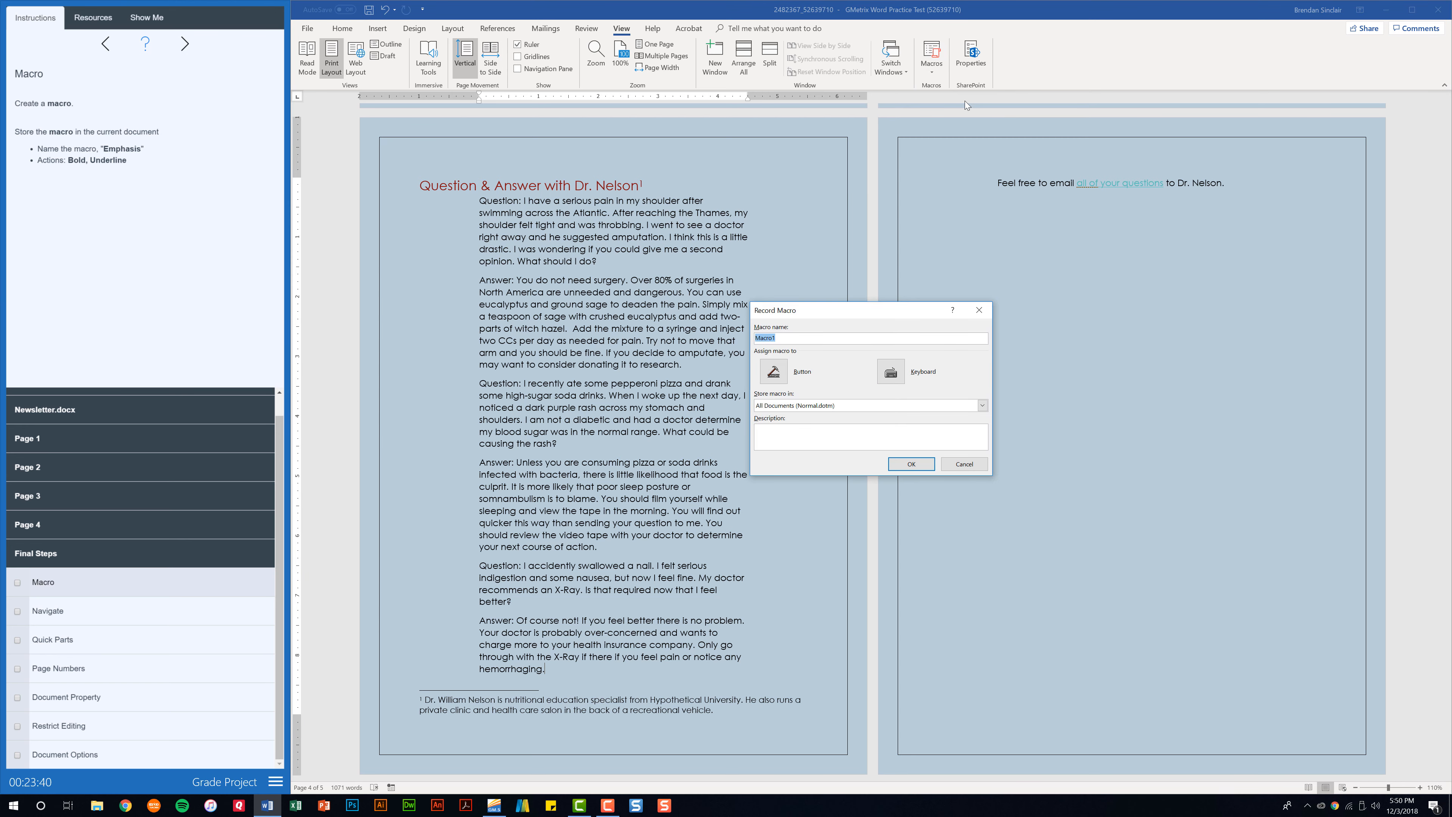
text(Emphasis)
click(841, 407)
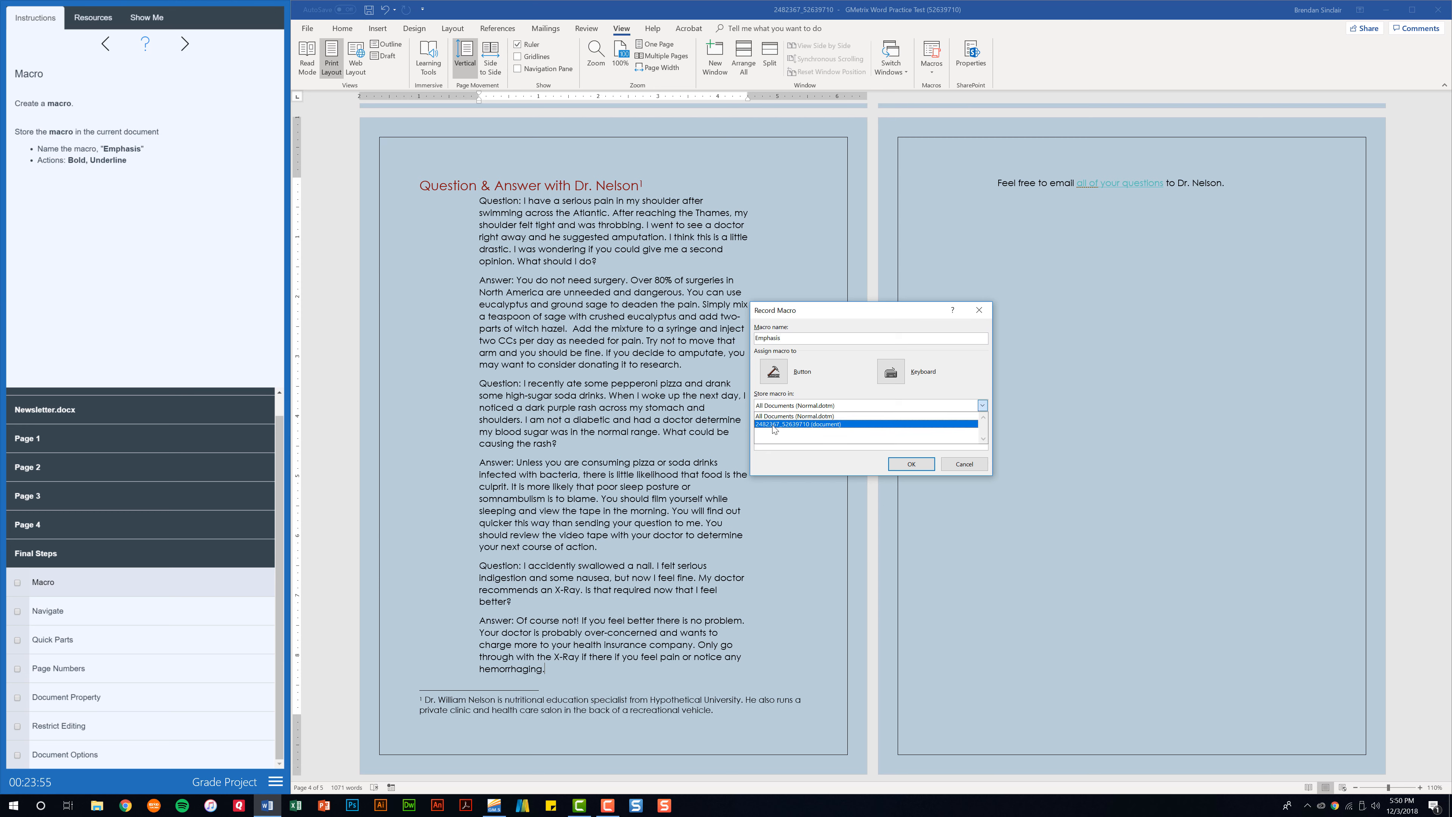
click(794, 425)
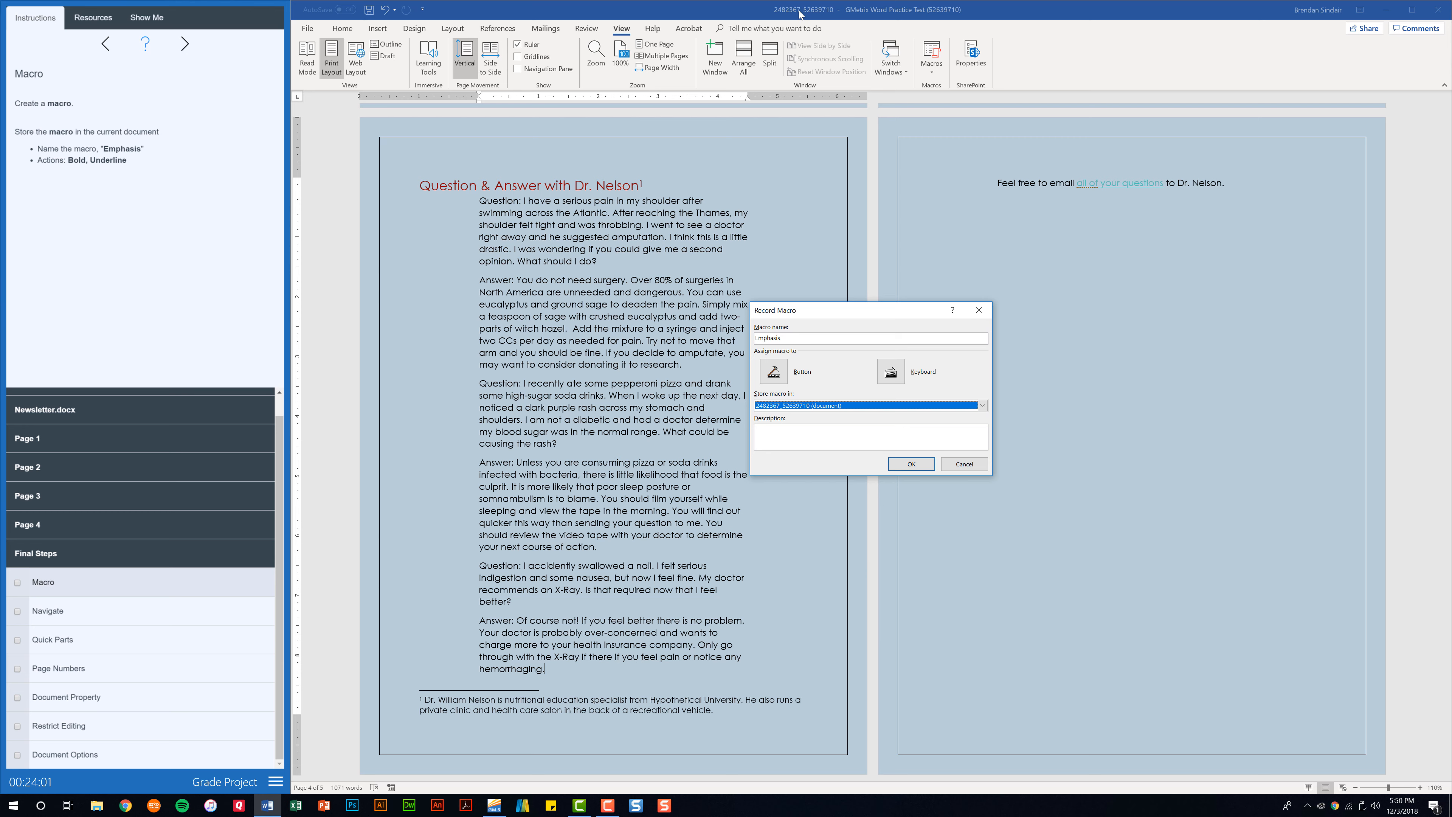
click(902, 463)
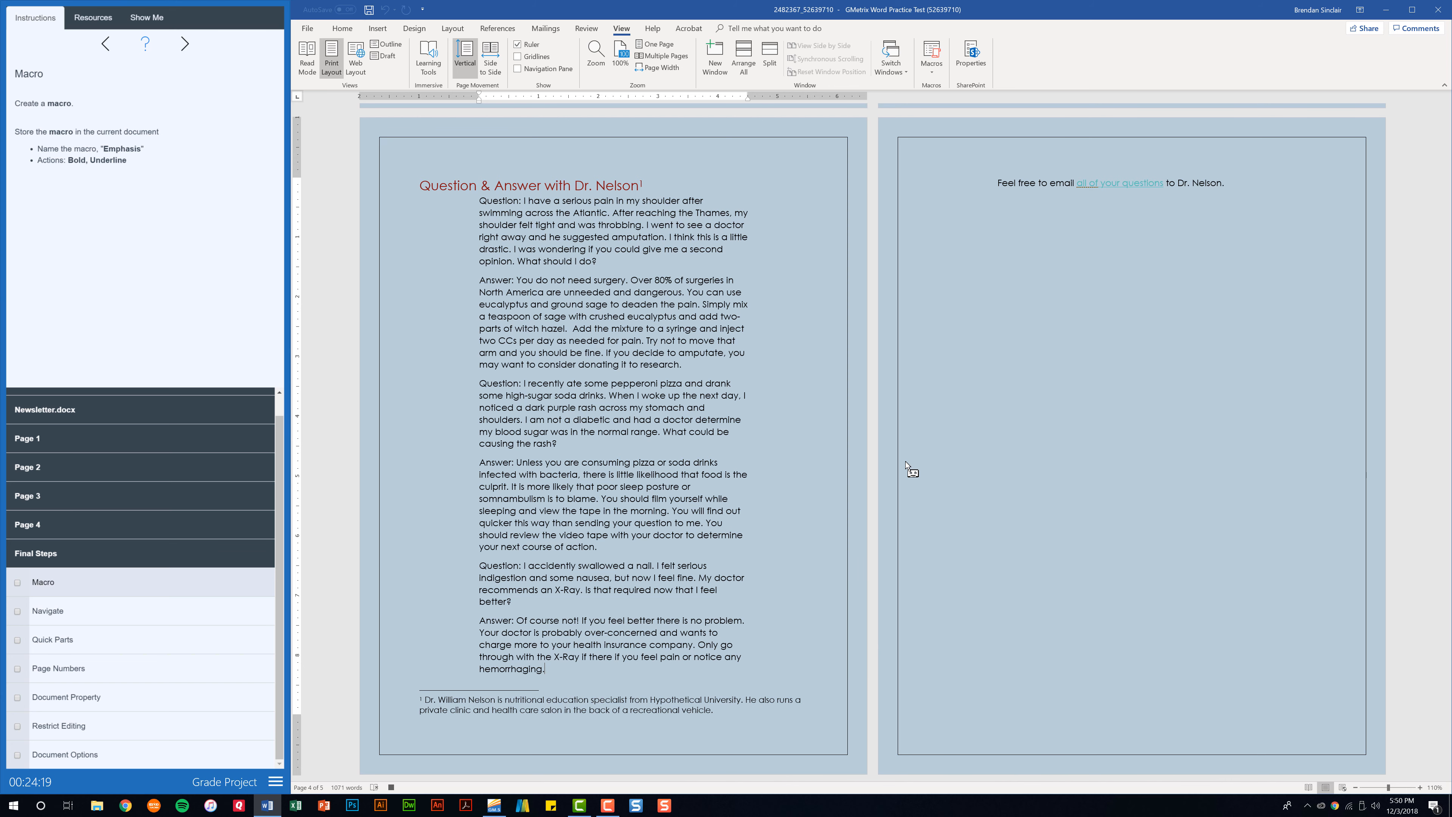
Record Bold and Underline into the Emphasis macro, stop recording, and tick the Macro task
click(343, 28)
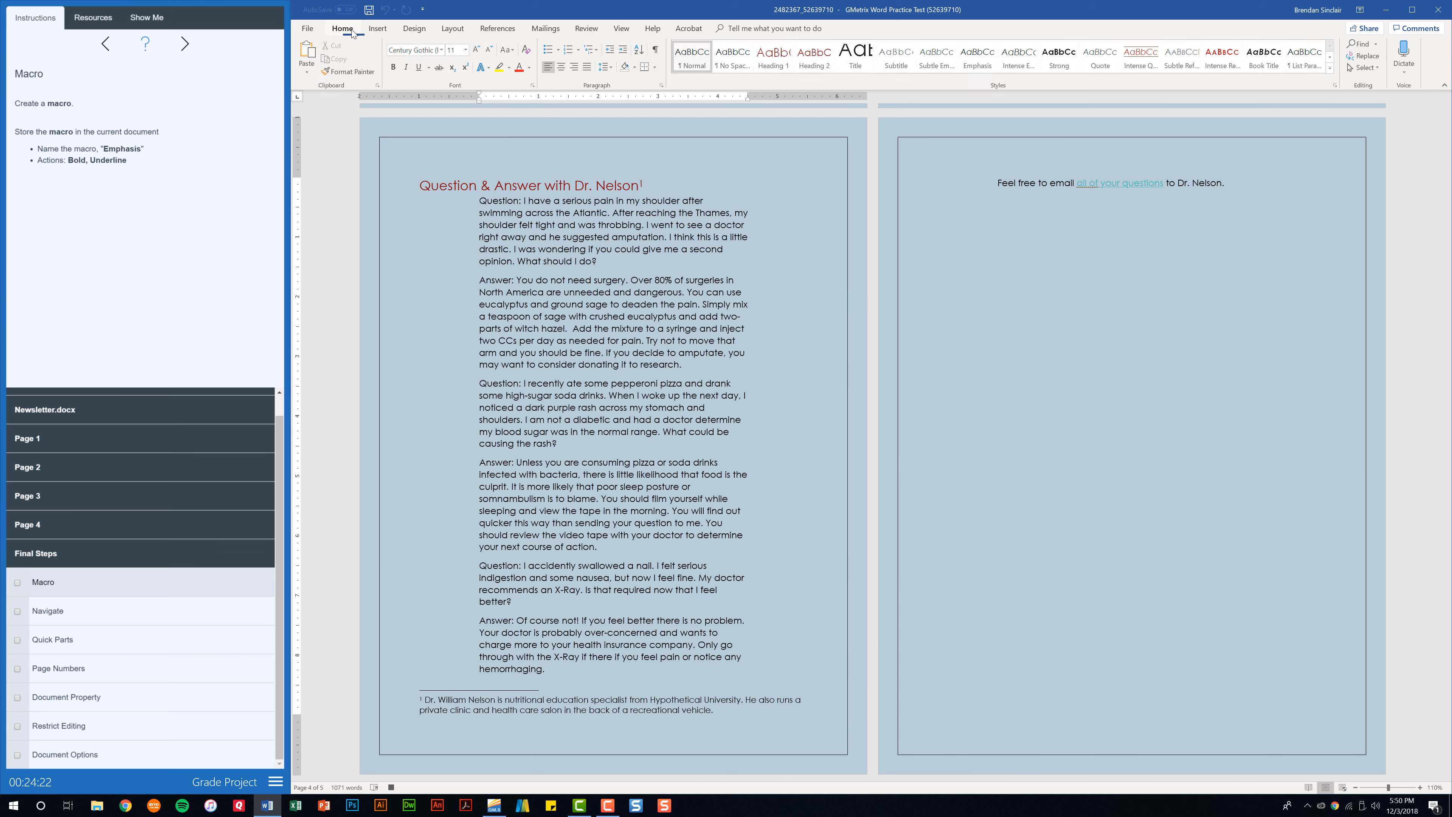
click(398, 68)
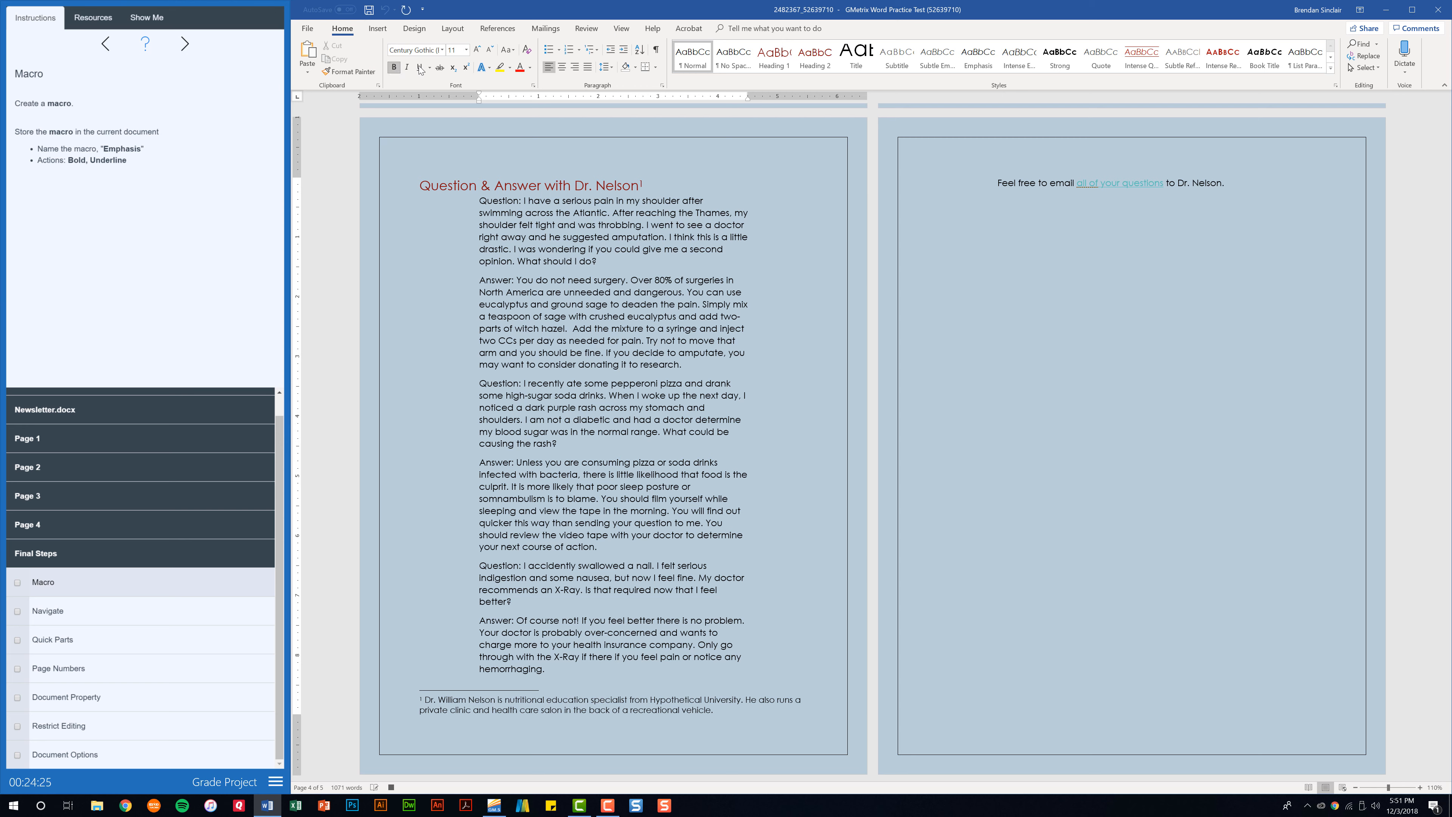
click(420, 68)
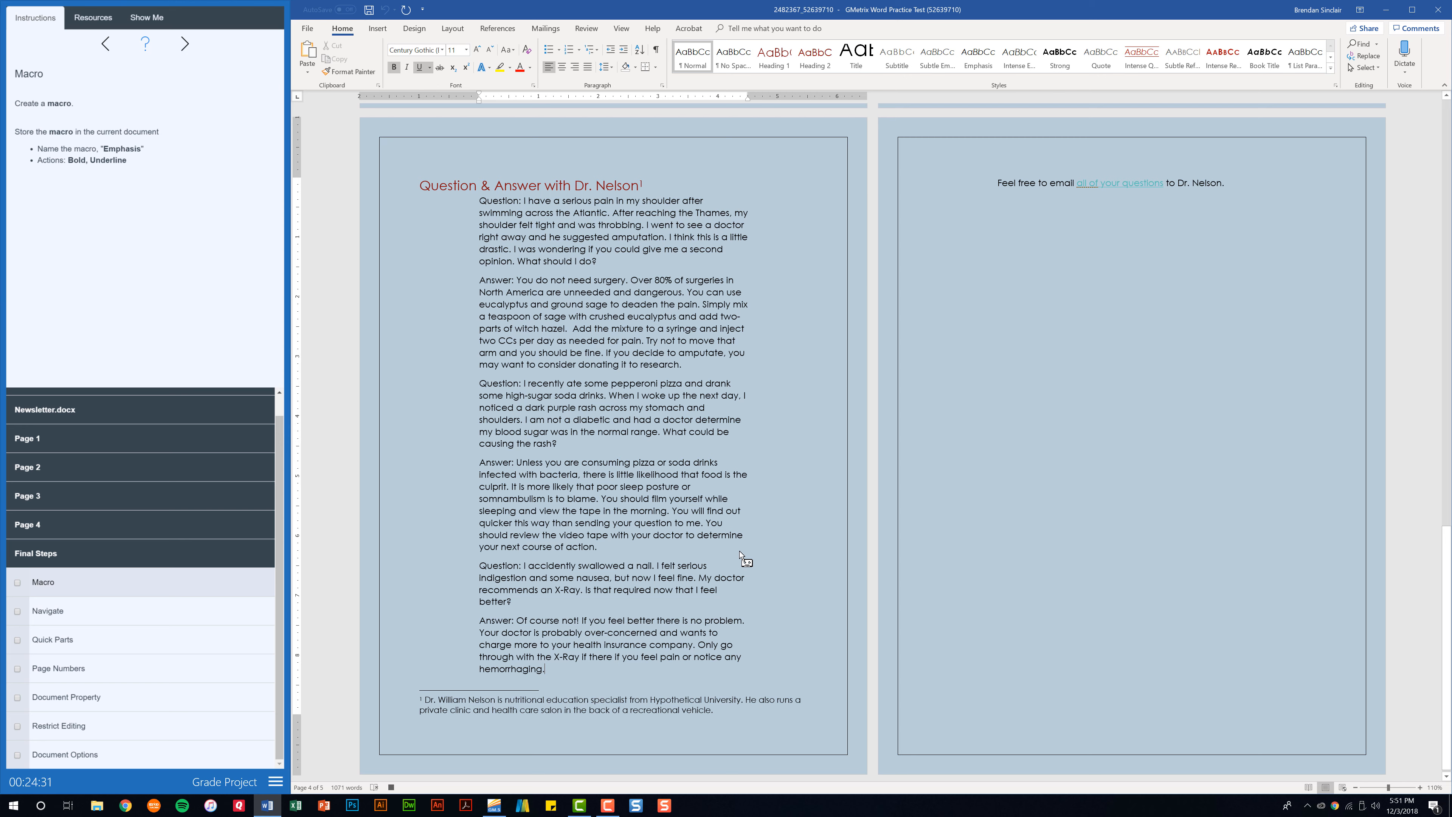
click(629, 31)
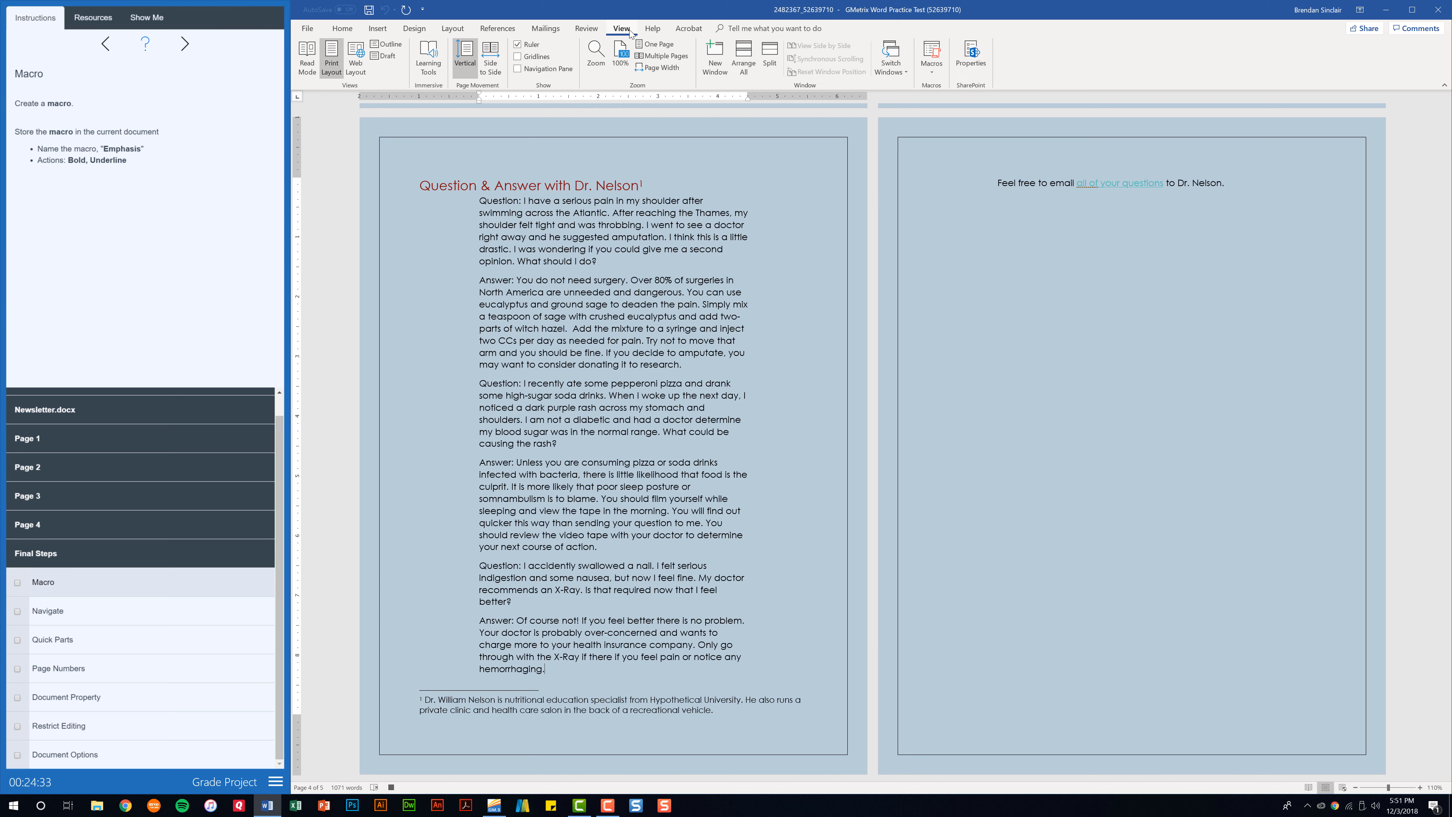
click(932, 66)
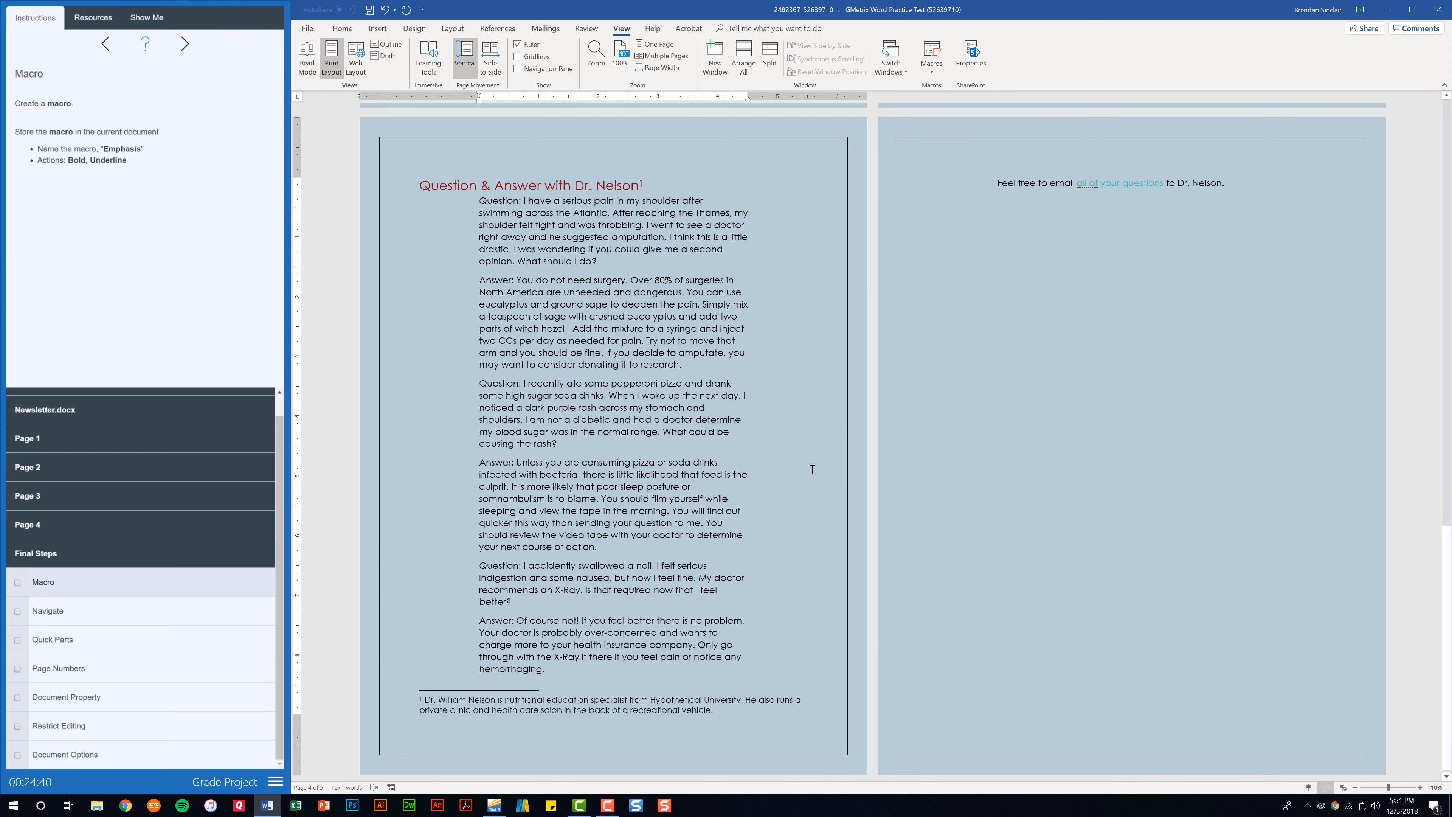
click(20, 584)
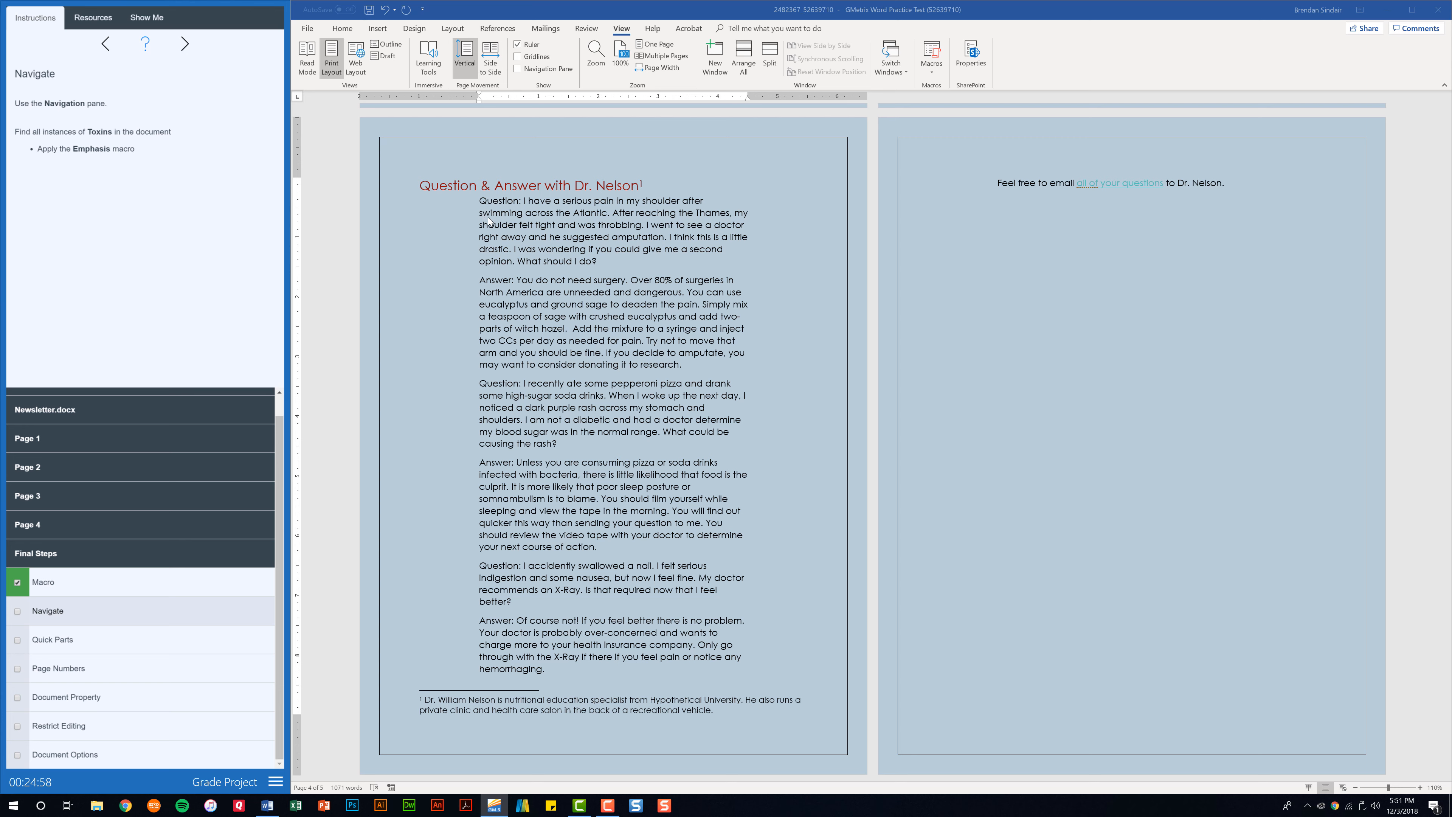
Open the Navigation pane with an empty search box using Ctrl+F
key(ctrl+f)
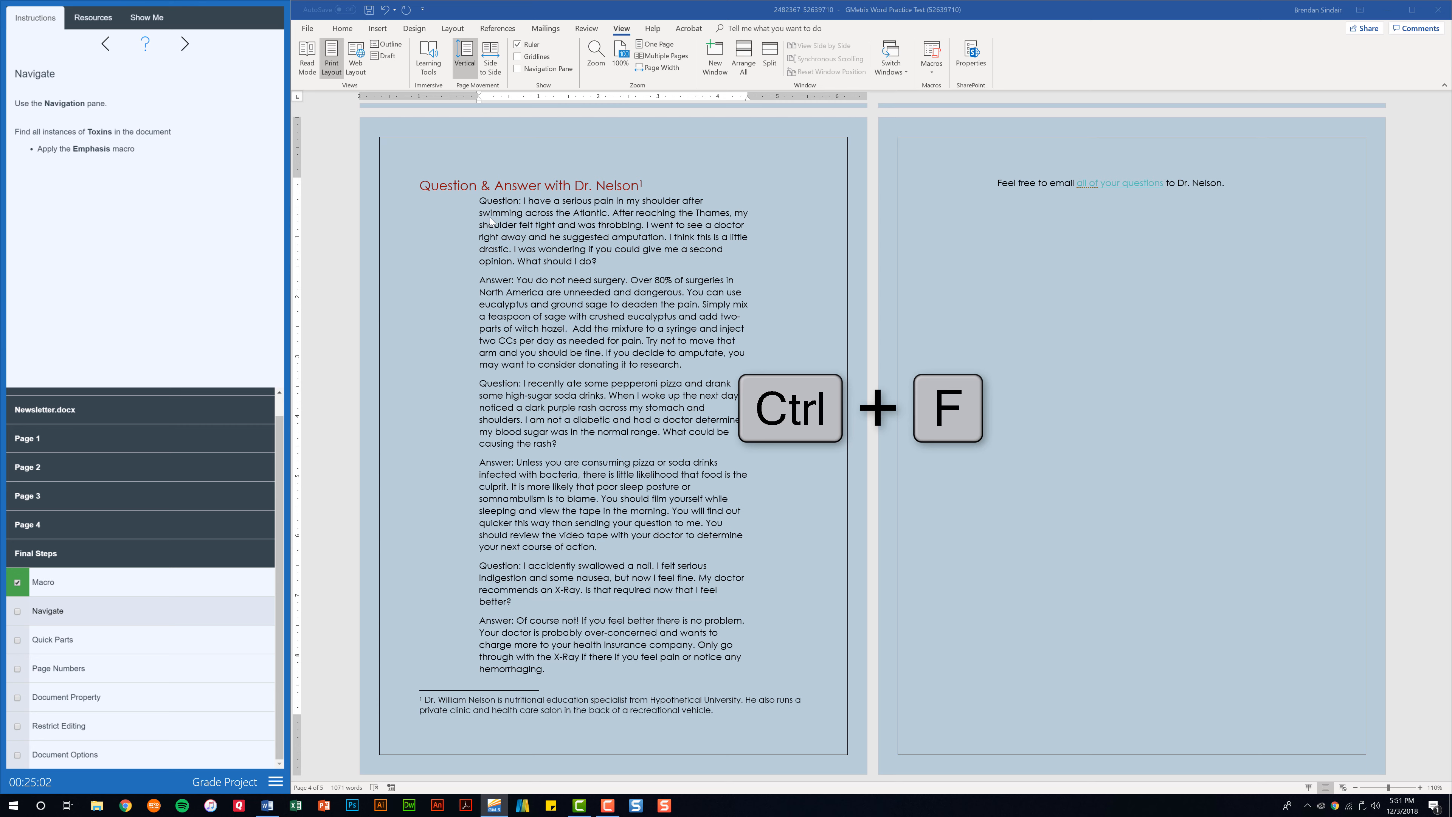
click(342, 30)
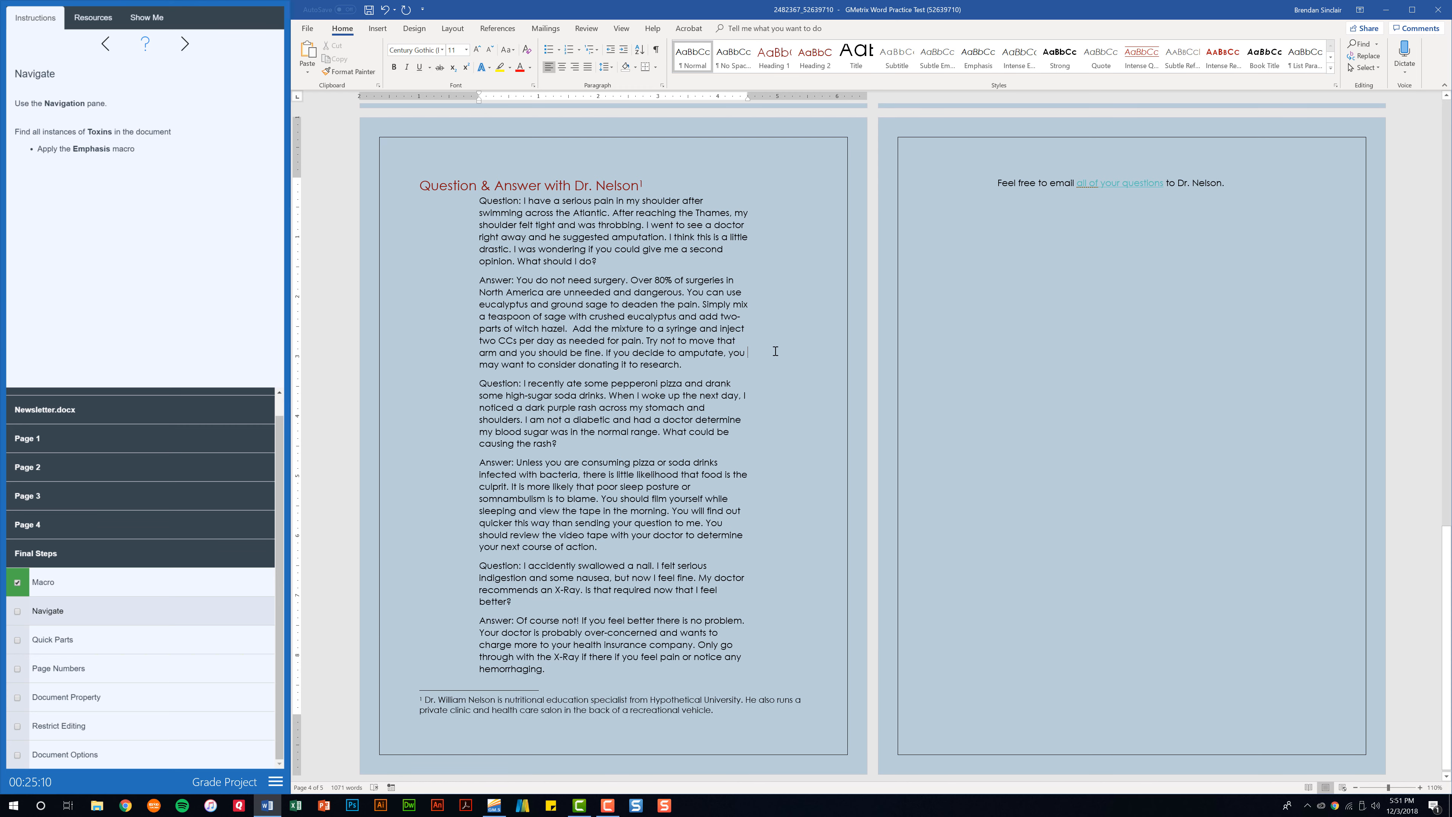
key(ctrl+f)
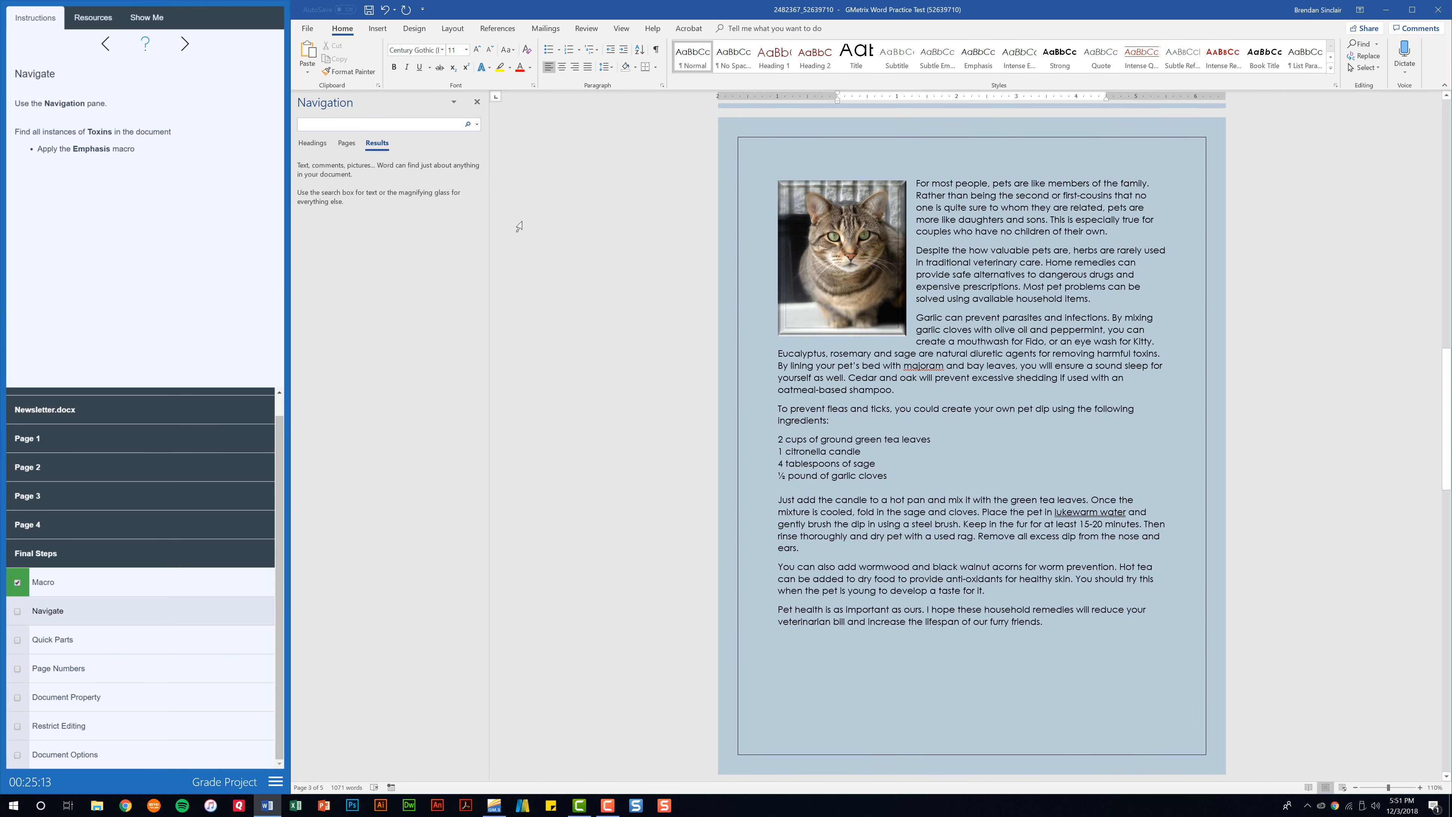
Search for 'Toxins' and run the Emphasis macro on the first match after 'mitigate'
text(Toxins)
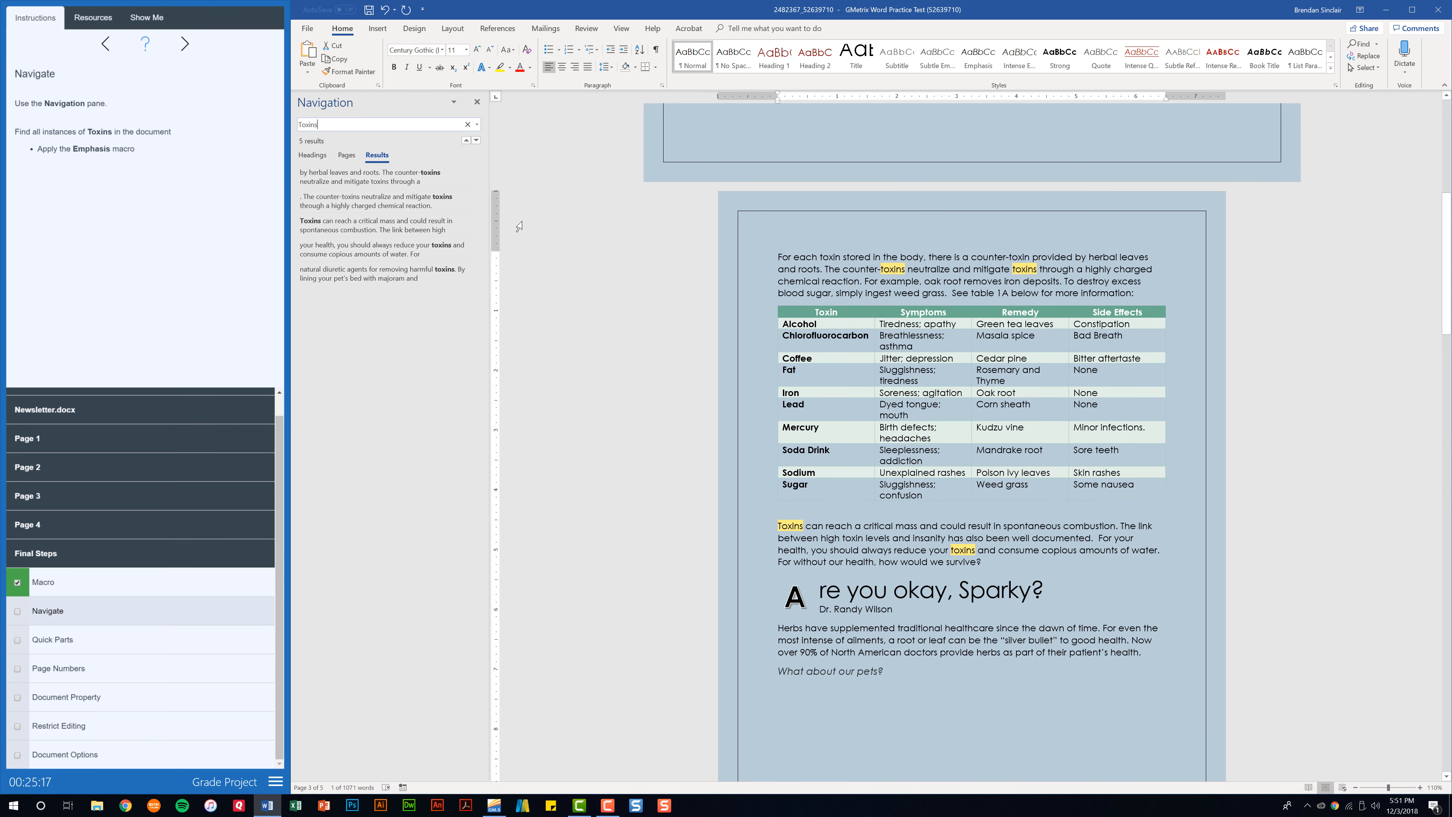
click(346, 183)
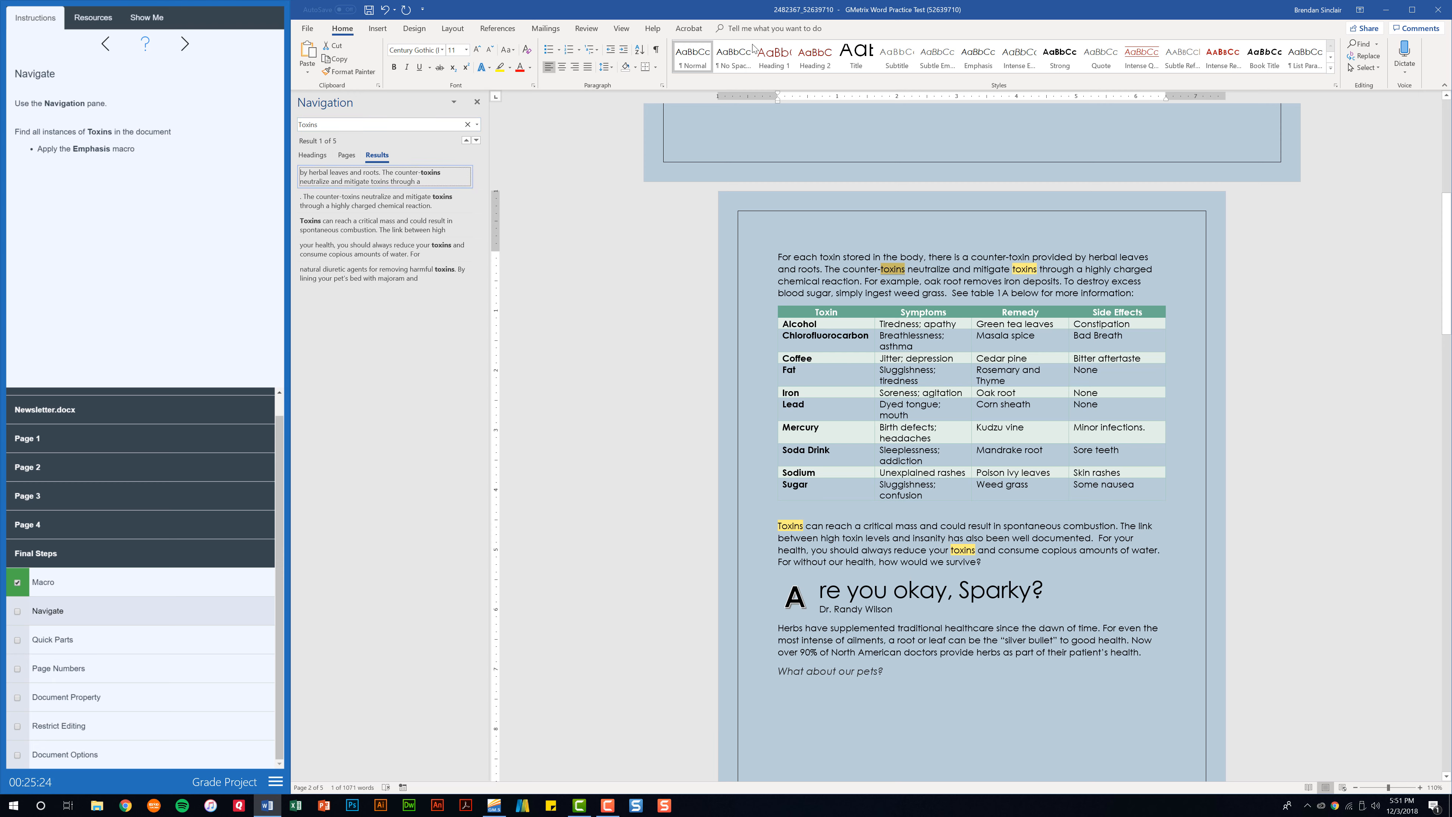
click(622, 28)
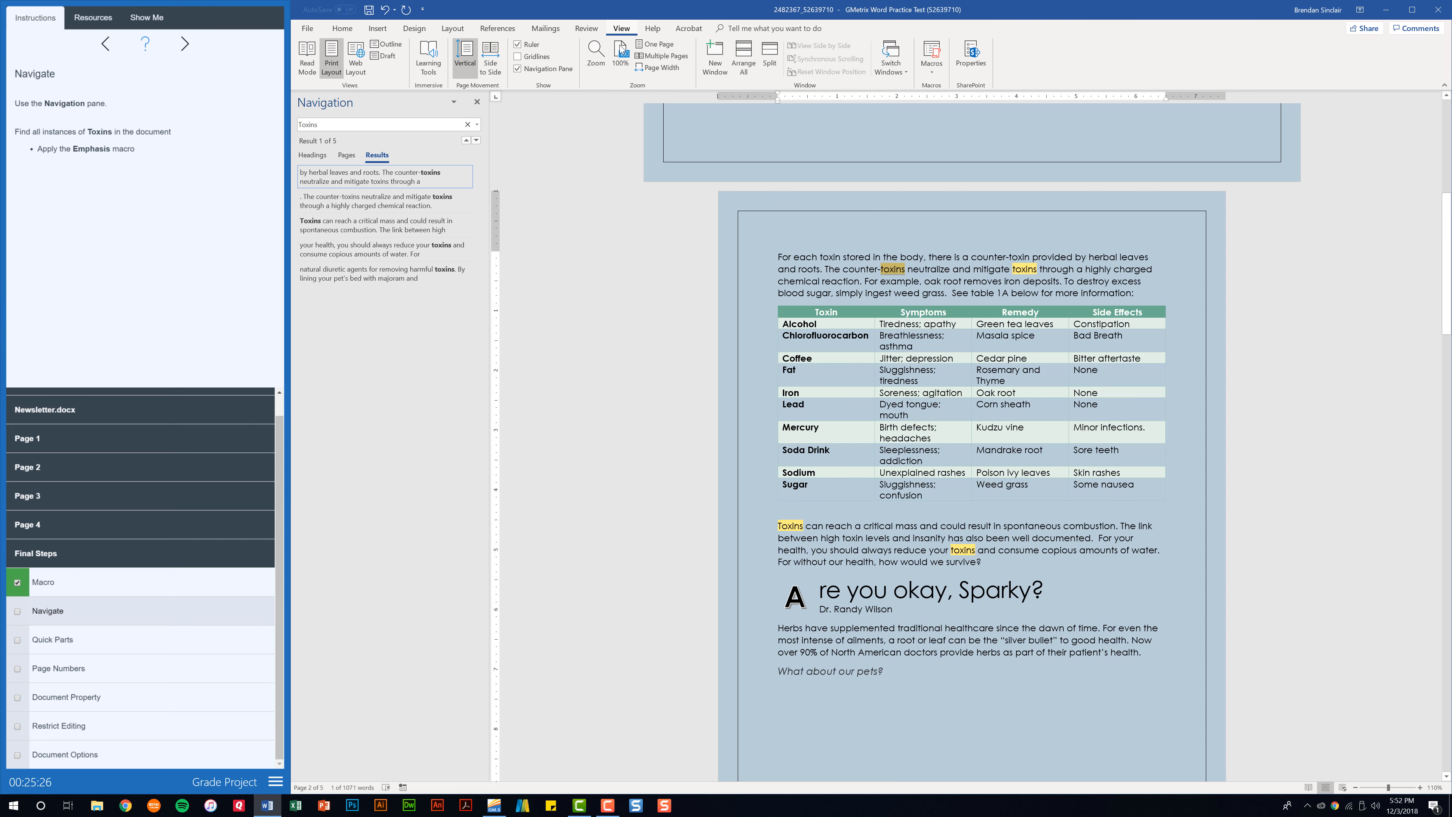
click(933, 77)
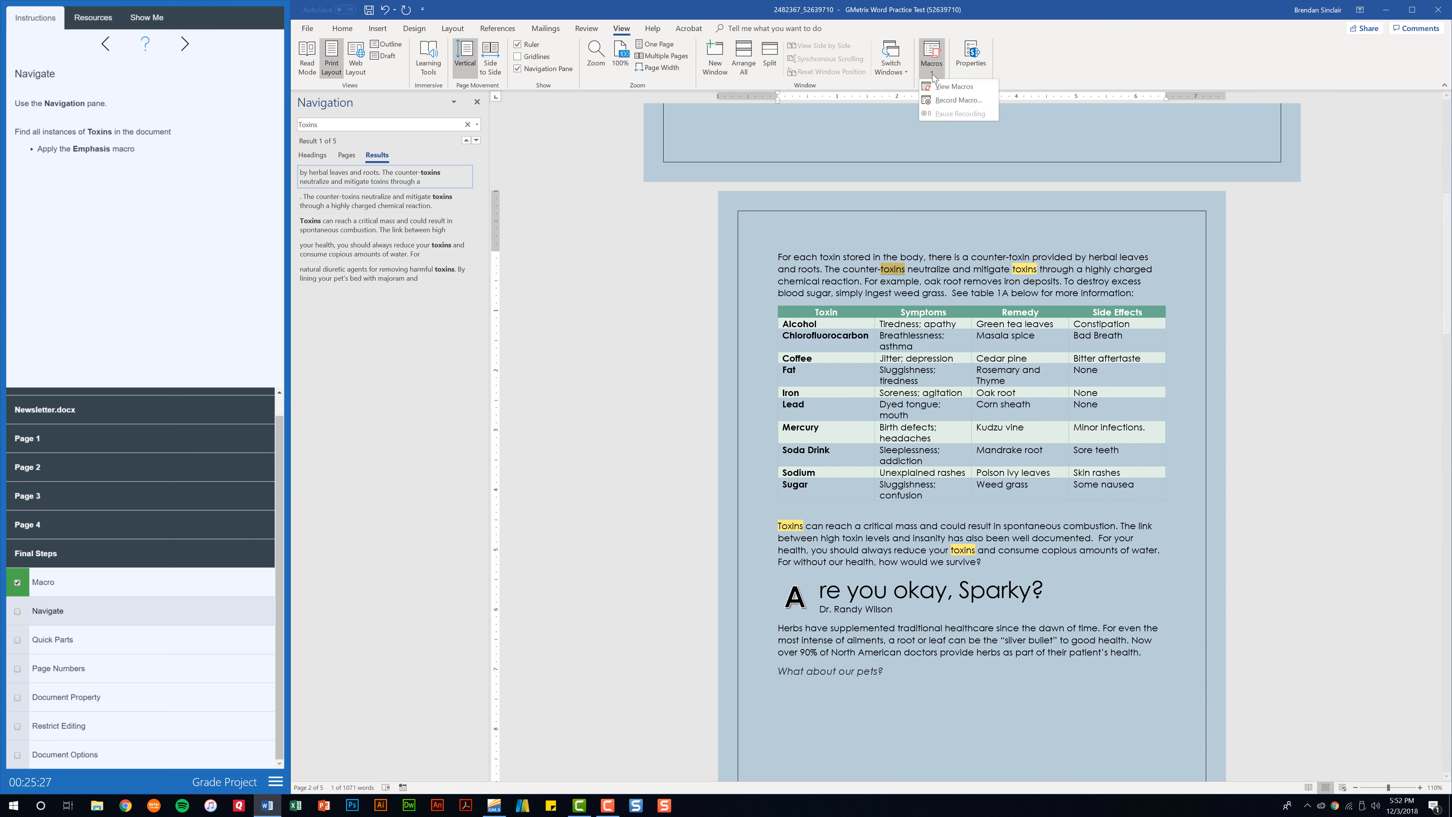
click(947, 87)
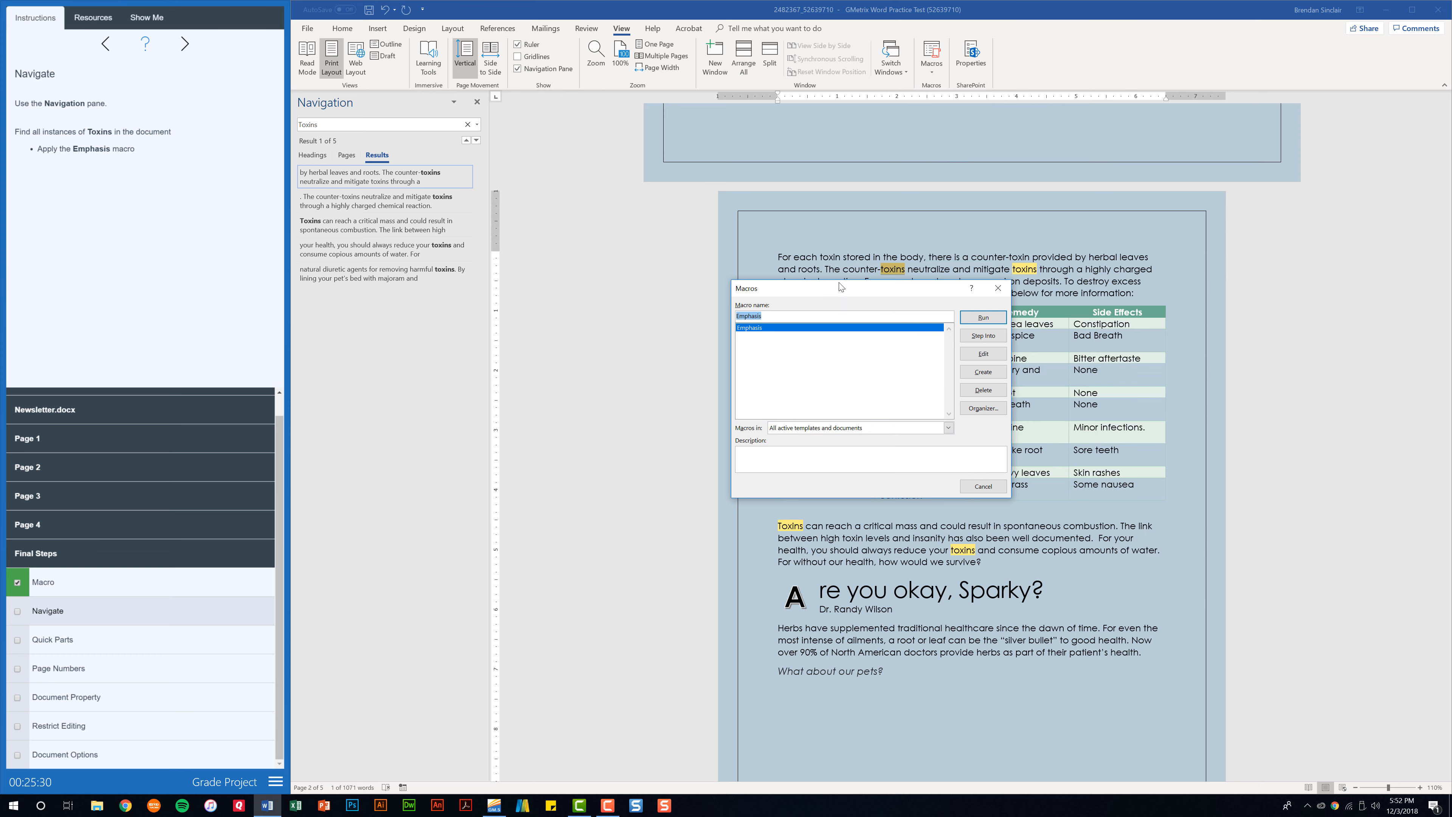
drag(848, 289, 623, 258)
click(765, 289)
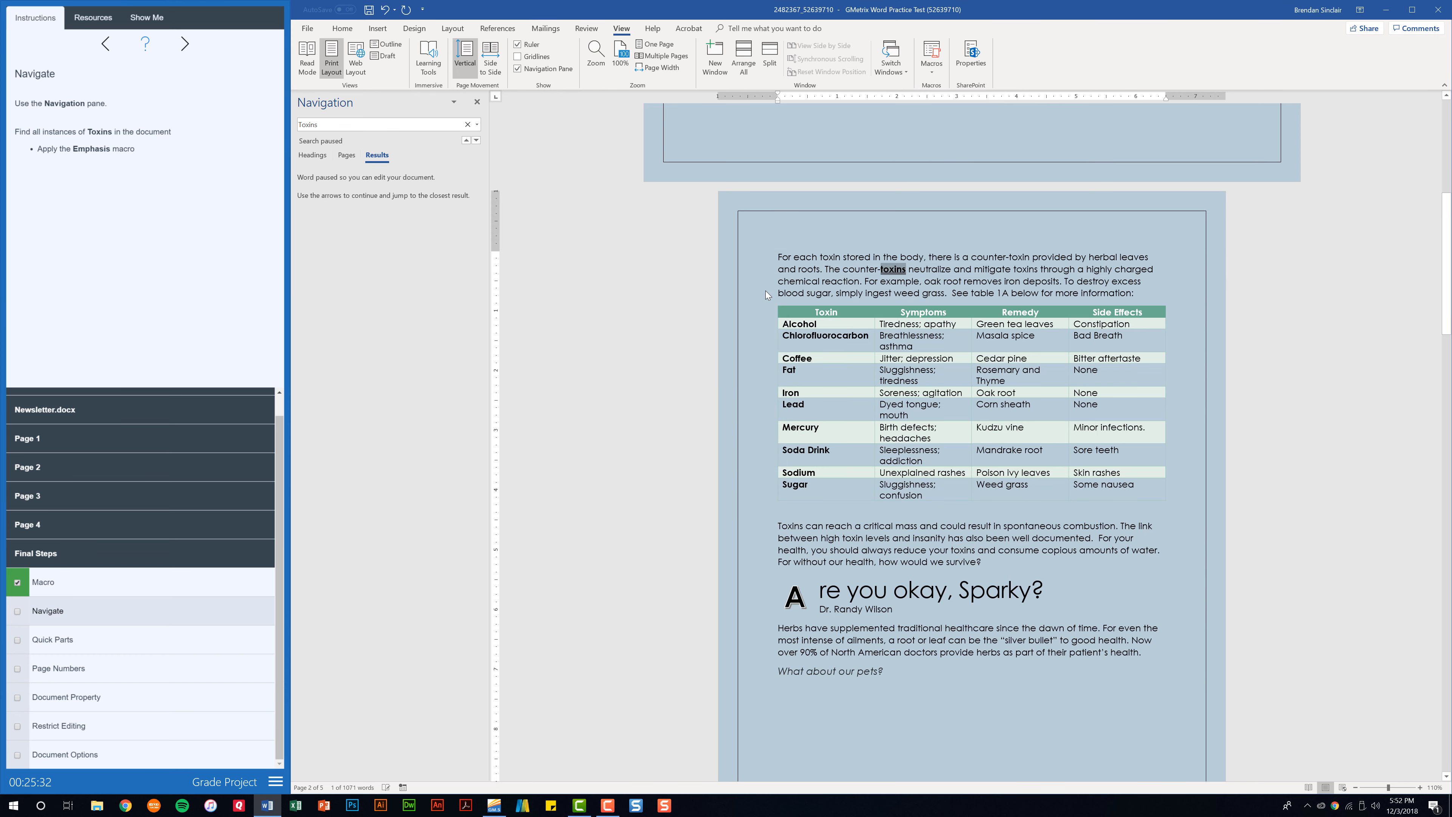
Run the Emphasis macro on the second toxins occurrence, then return to the search term
double_click(1026, 270)
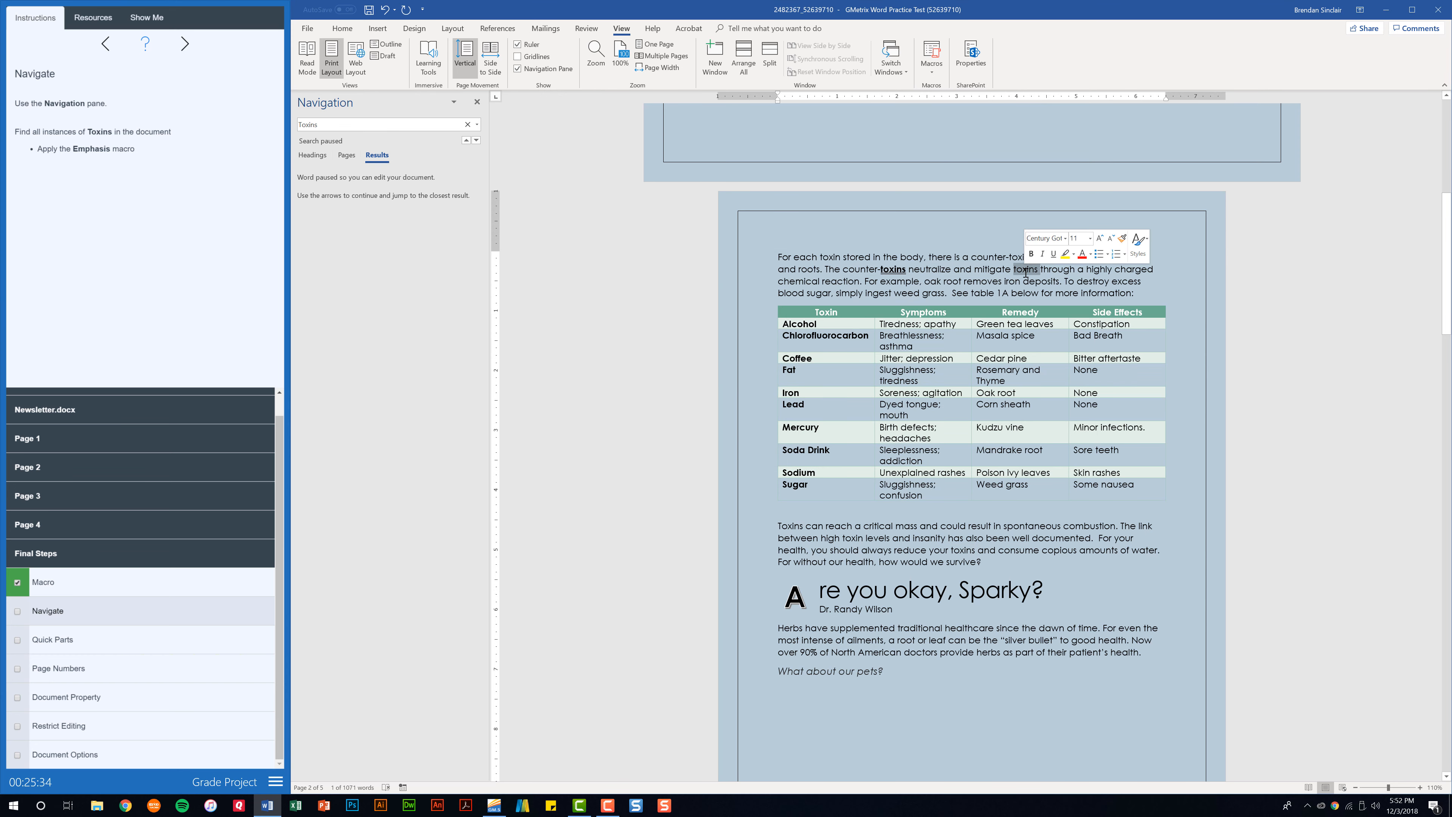
click(933, 71)
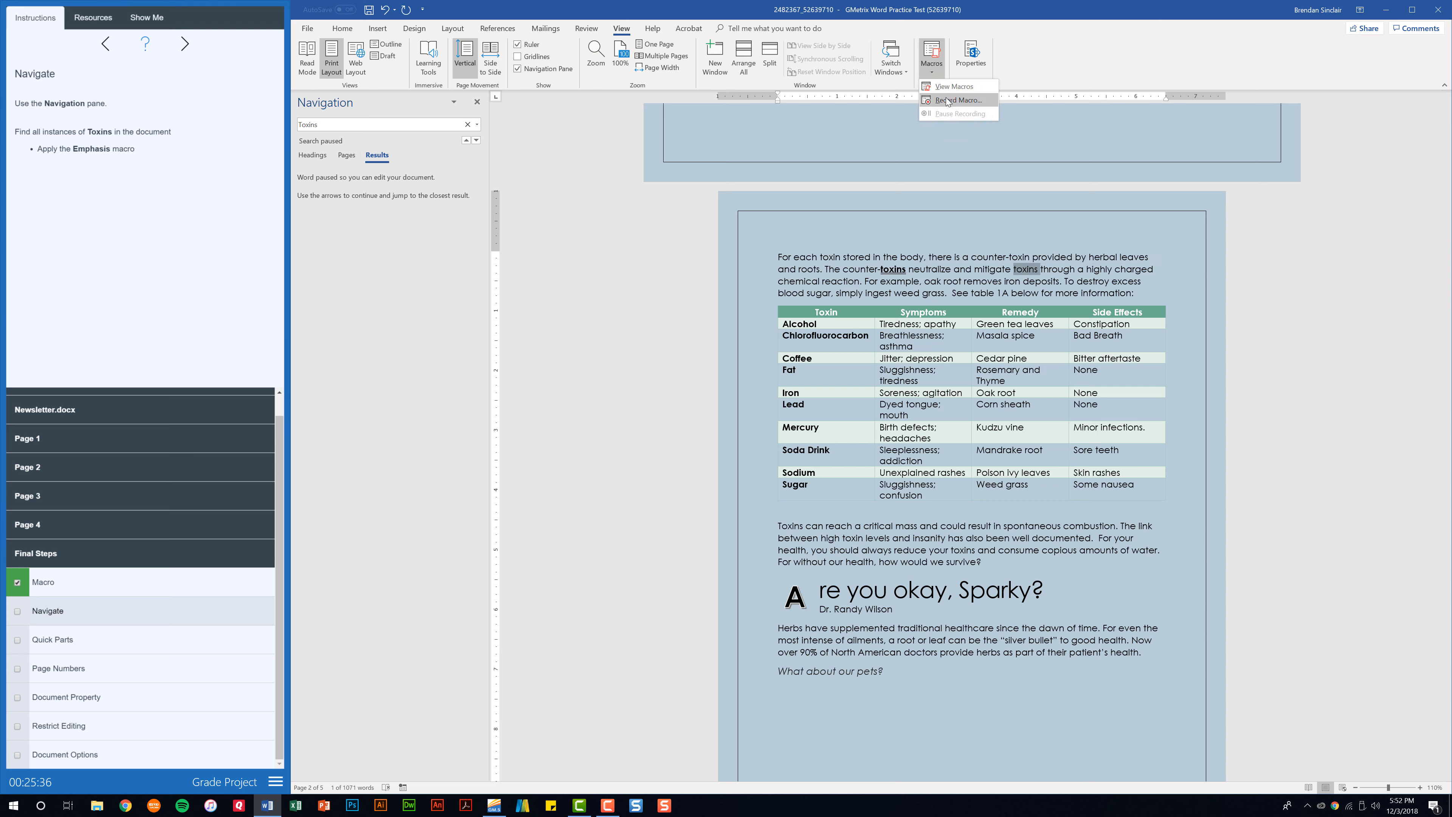
click(954, 87)
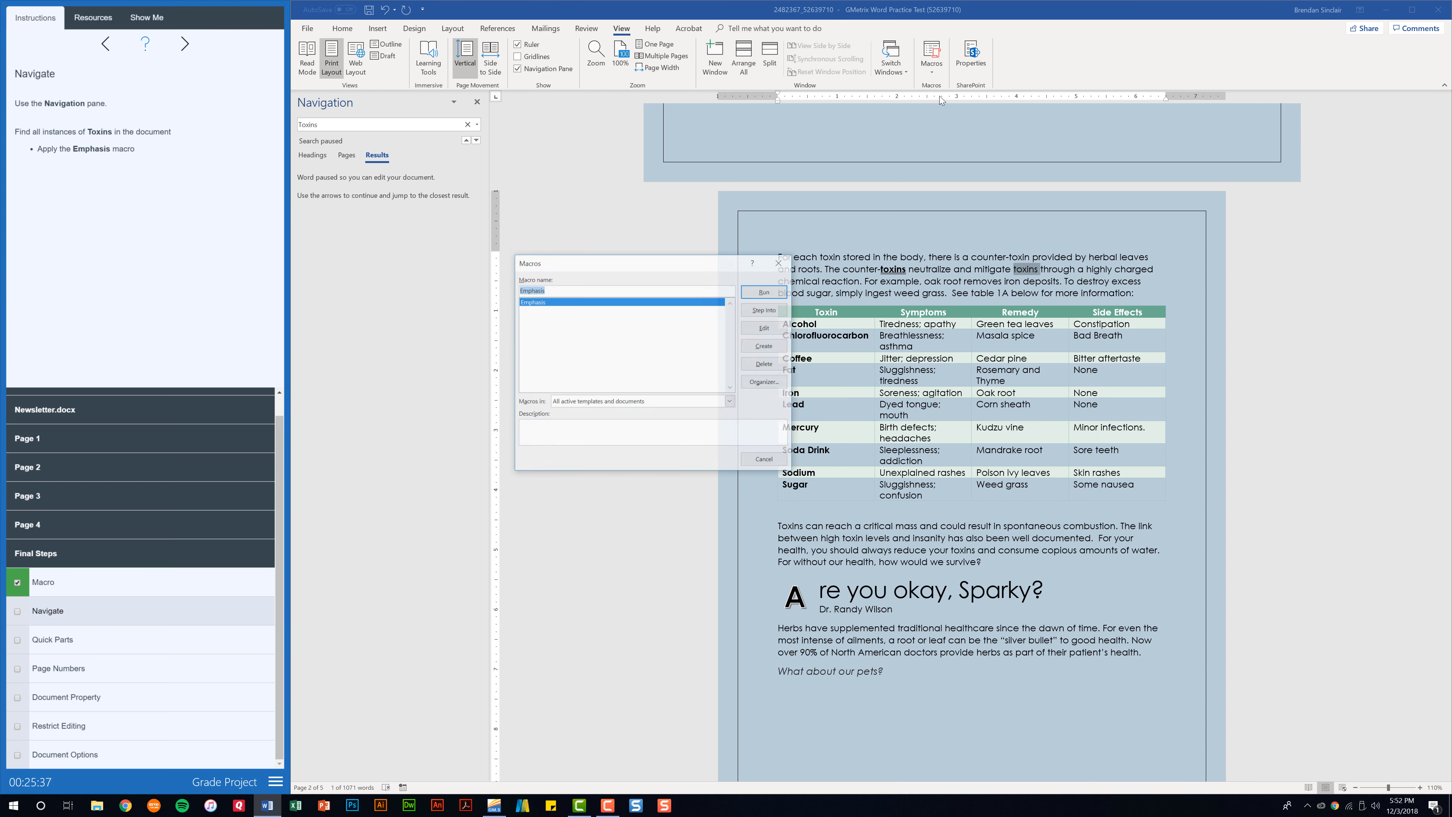
click(761, 294)
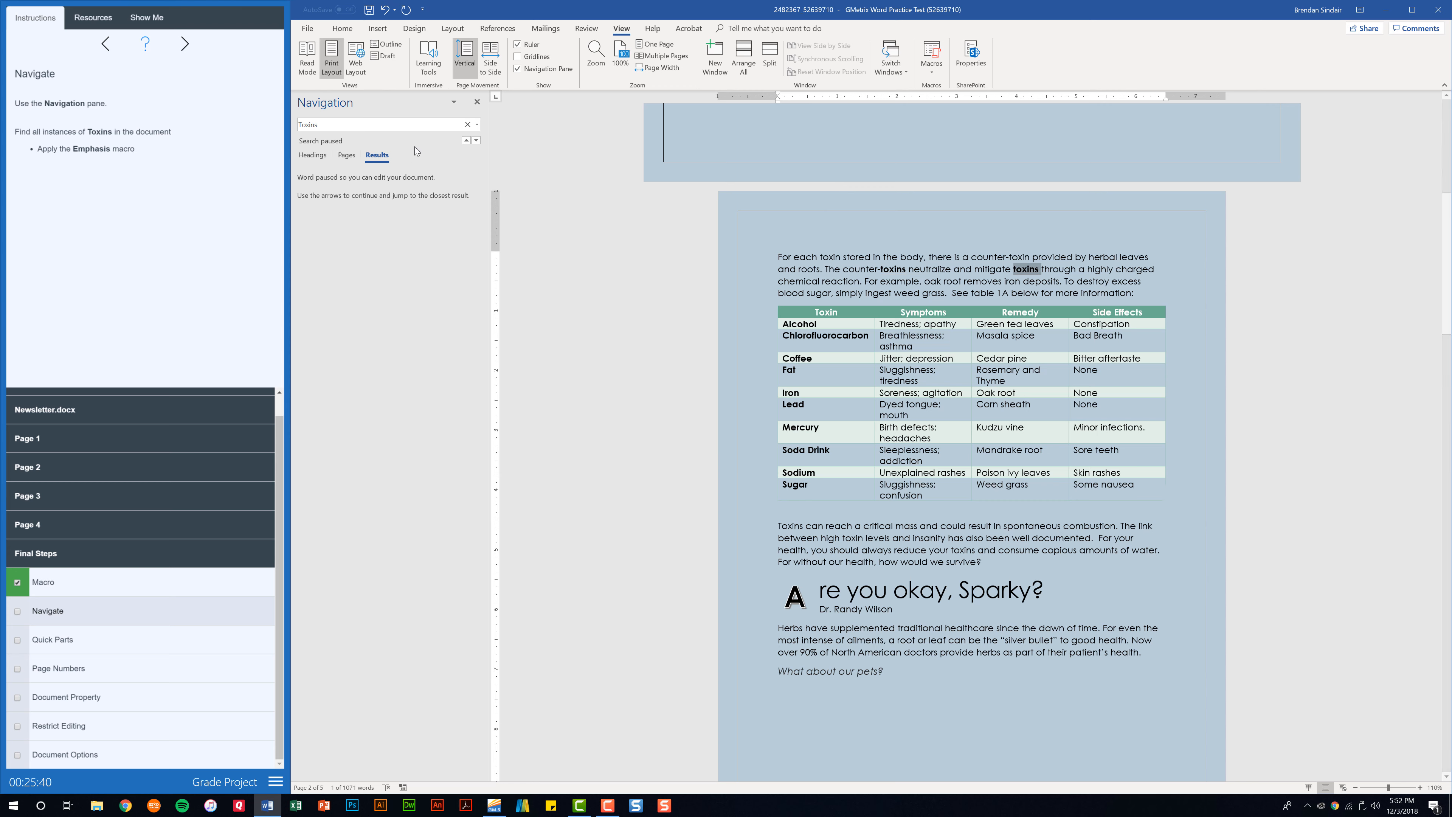
click(414, 126)
Apply the Emphasis macro to the 'Toxins' opening the paragraph below the table
key(Return)
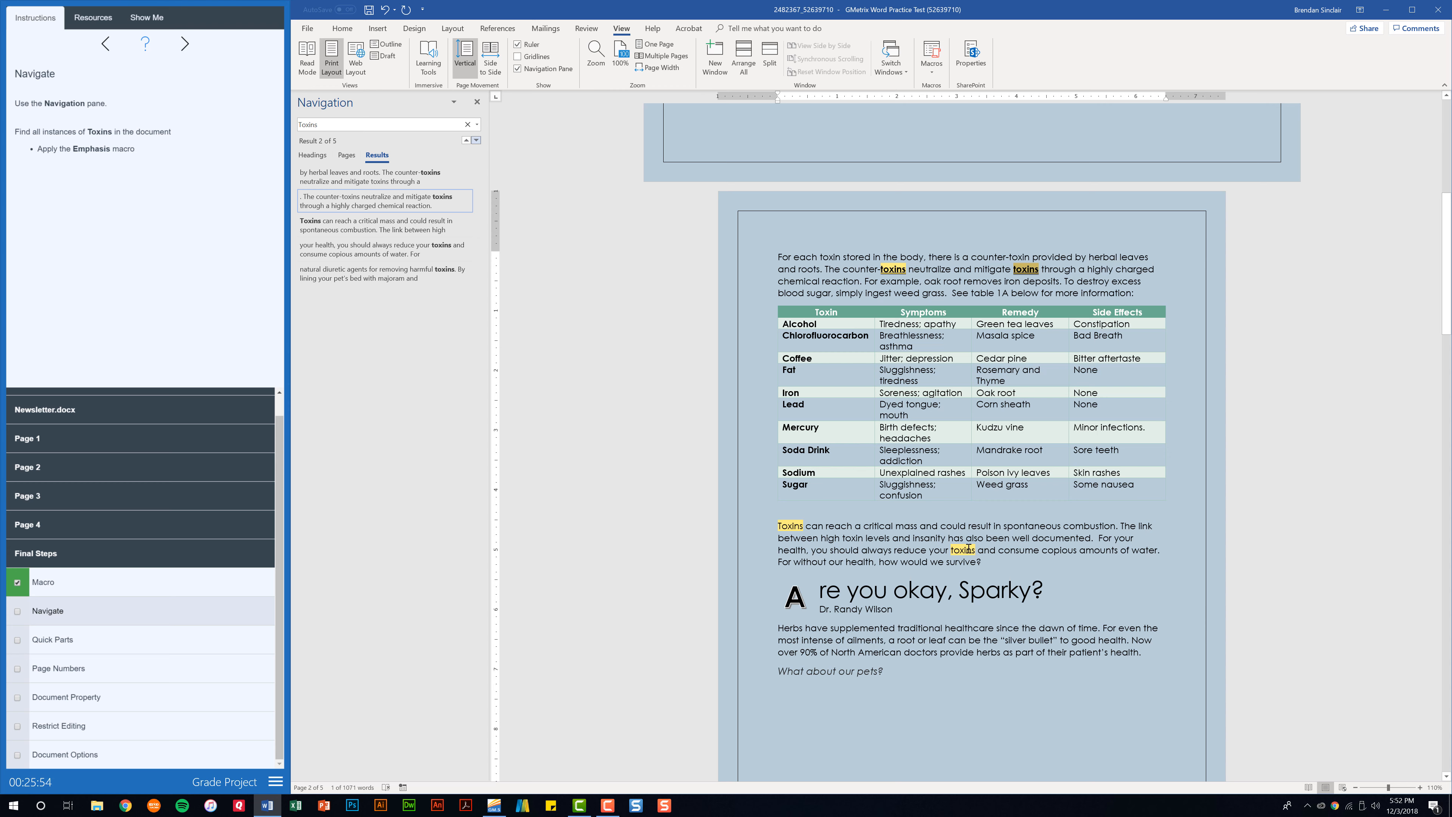
double_click(783, 526)
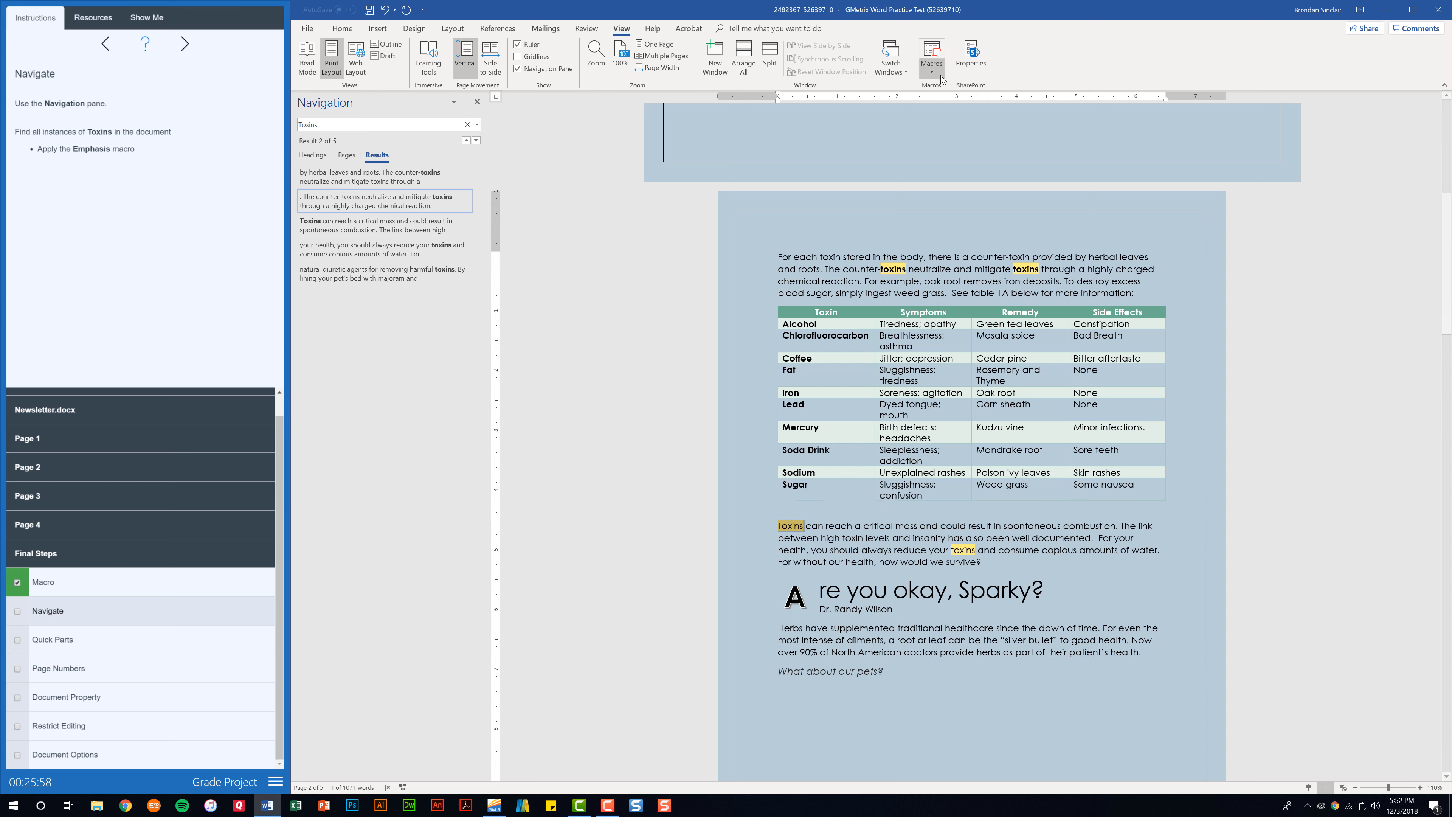
click(932, 67)
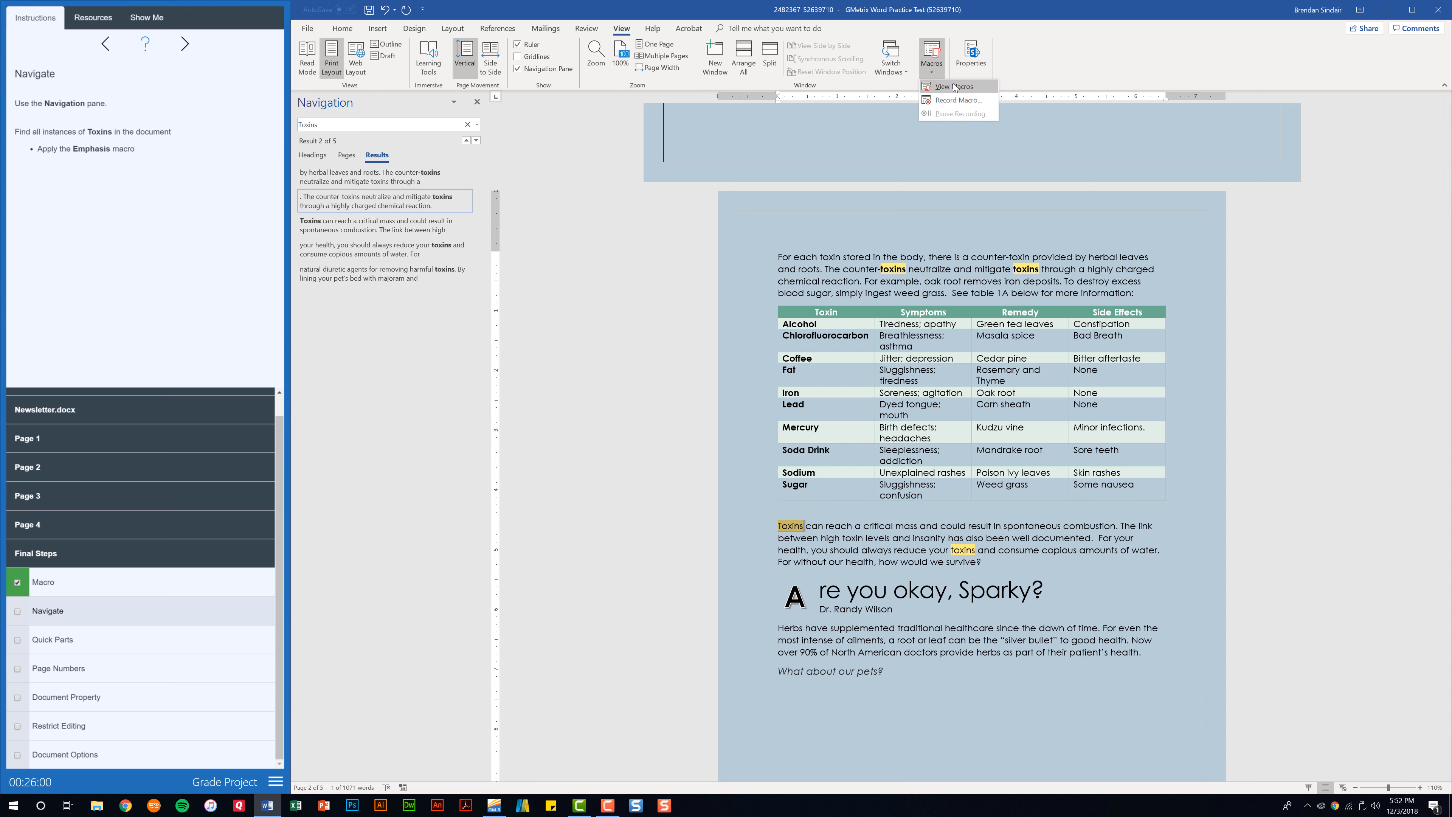
click(954, 86)
click(766, 292)
Emphasise the next toxins occurrences, including the one on page 3, and close the Navigation pane
double_click(963, 551)
click(932, 67)
click(954, 86)
click(767, 292)
click(387, 124)
key(Return)
double_click(1146, 269)
click(931, 67)
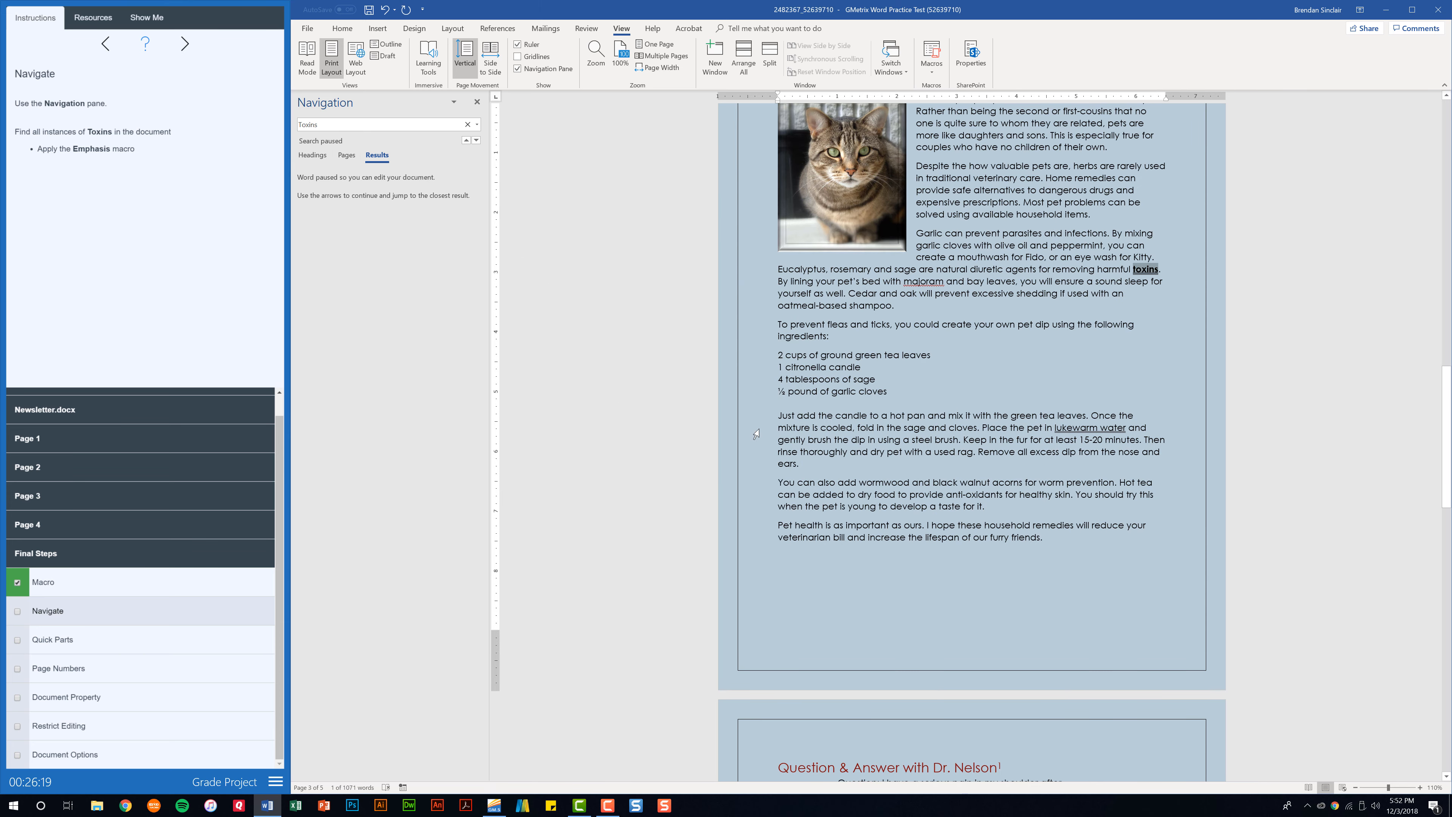
click(477, 103)
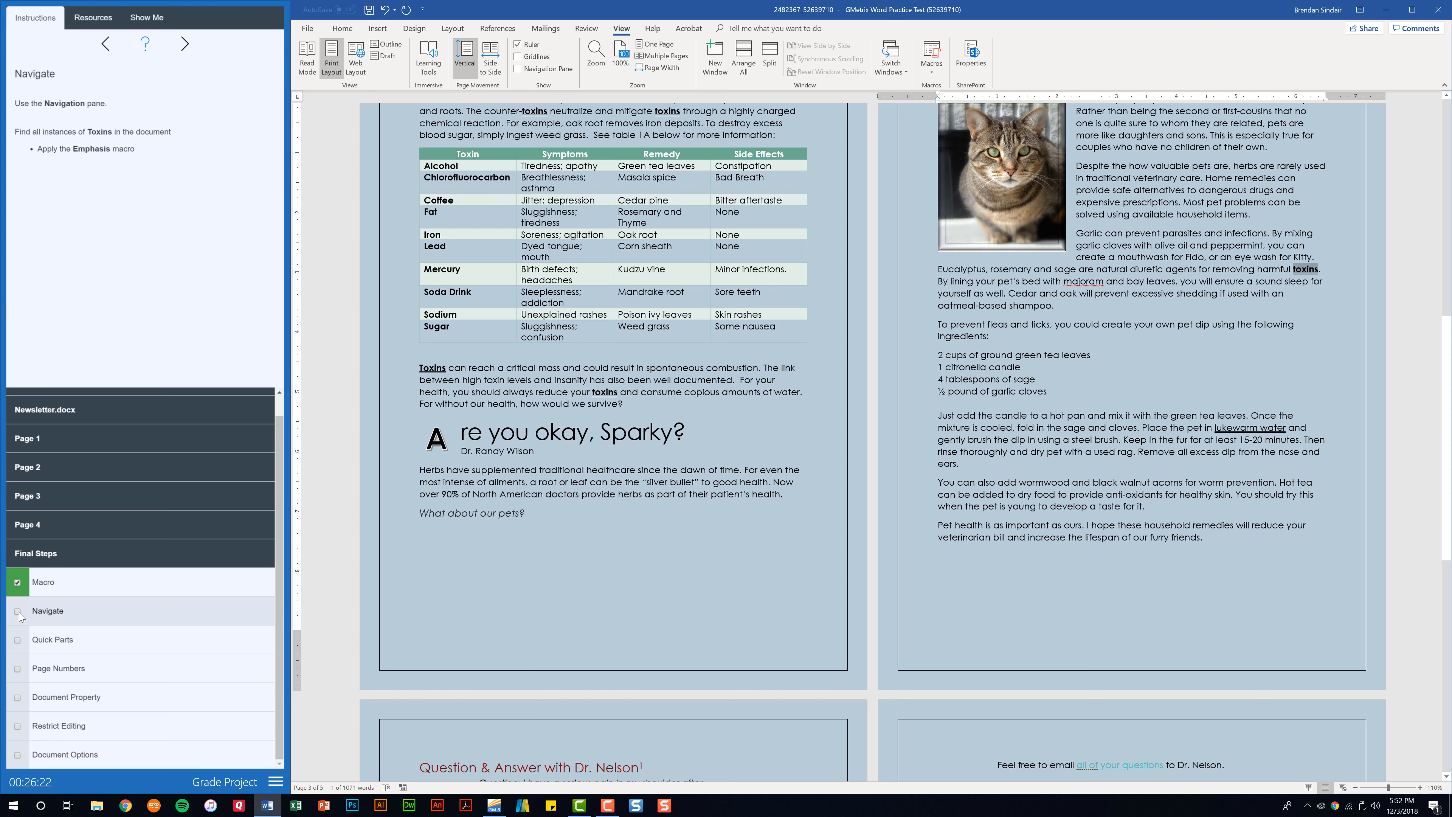
Tick the Navigate task and place the cursor after 'Dr. Nelson.' on the last page
click(18, 612)
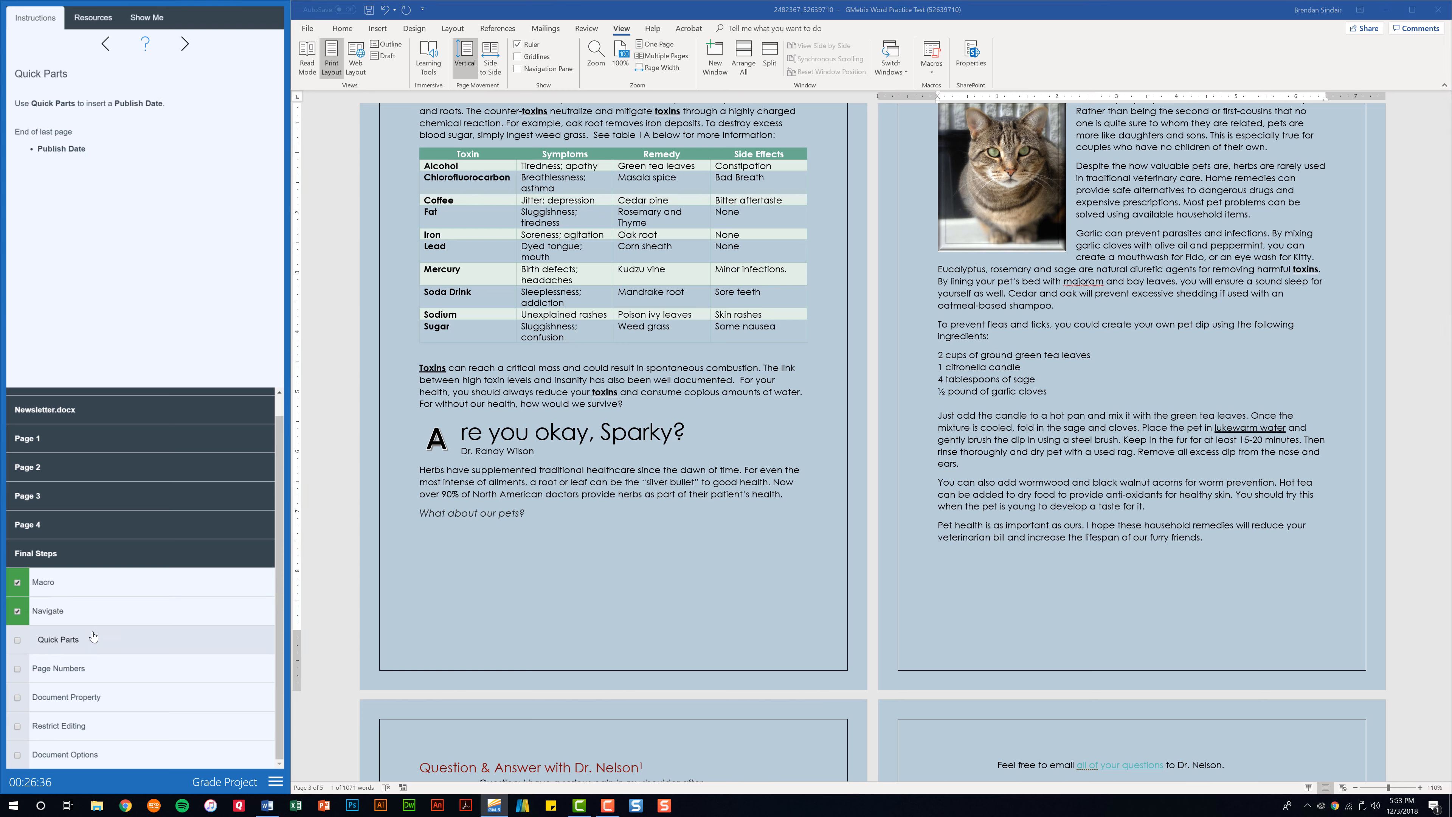
click(1079, 673)
scroll(1210, 550, down, 6)
click(1210, 550)
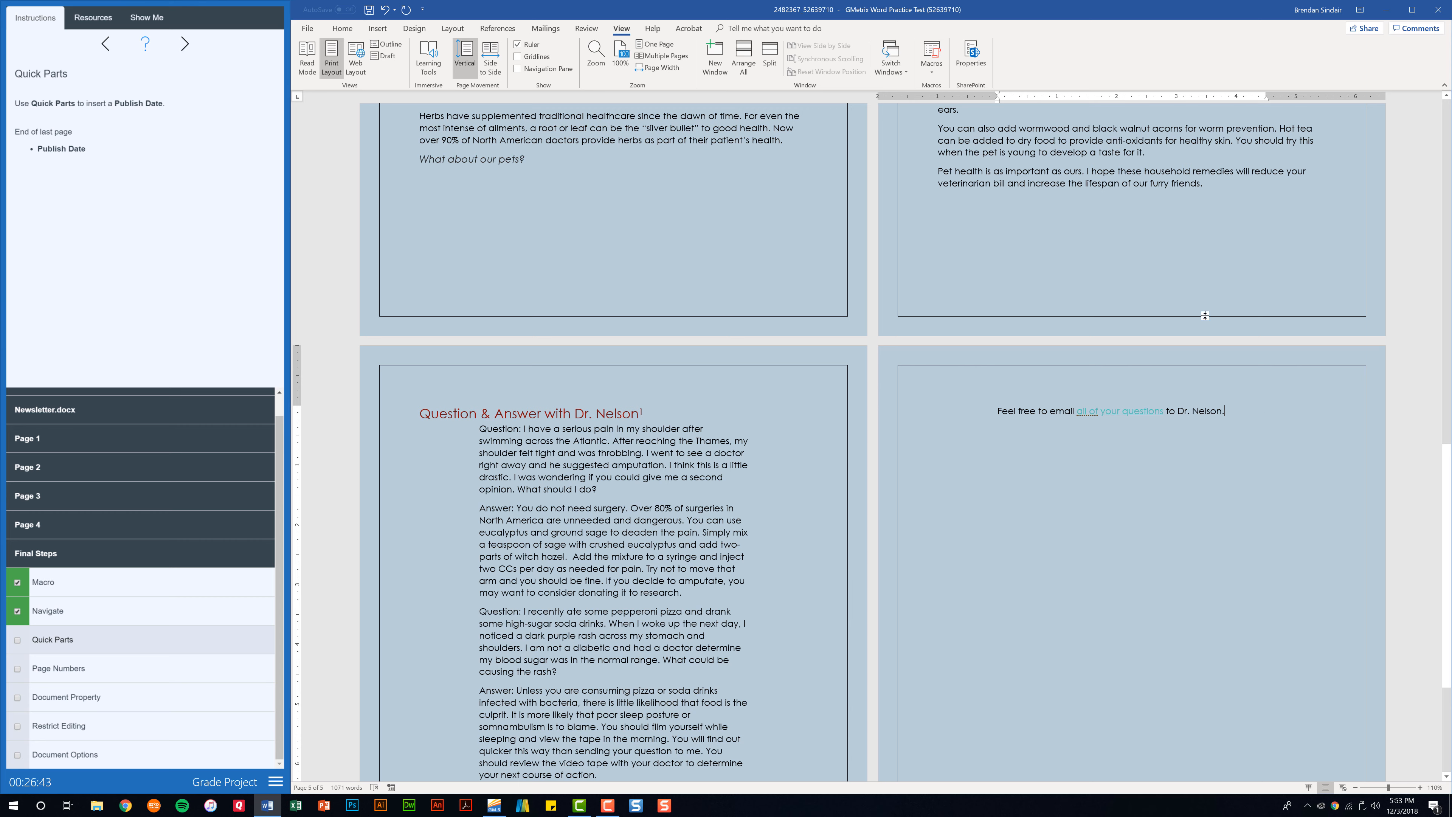
Insert the Publish Date document property field from Quick Parts at that spot
click(377, 28)
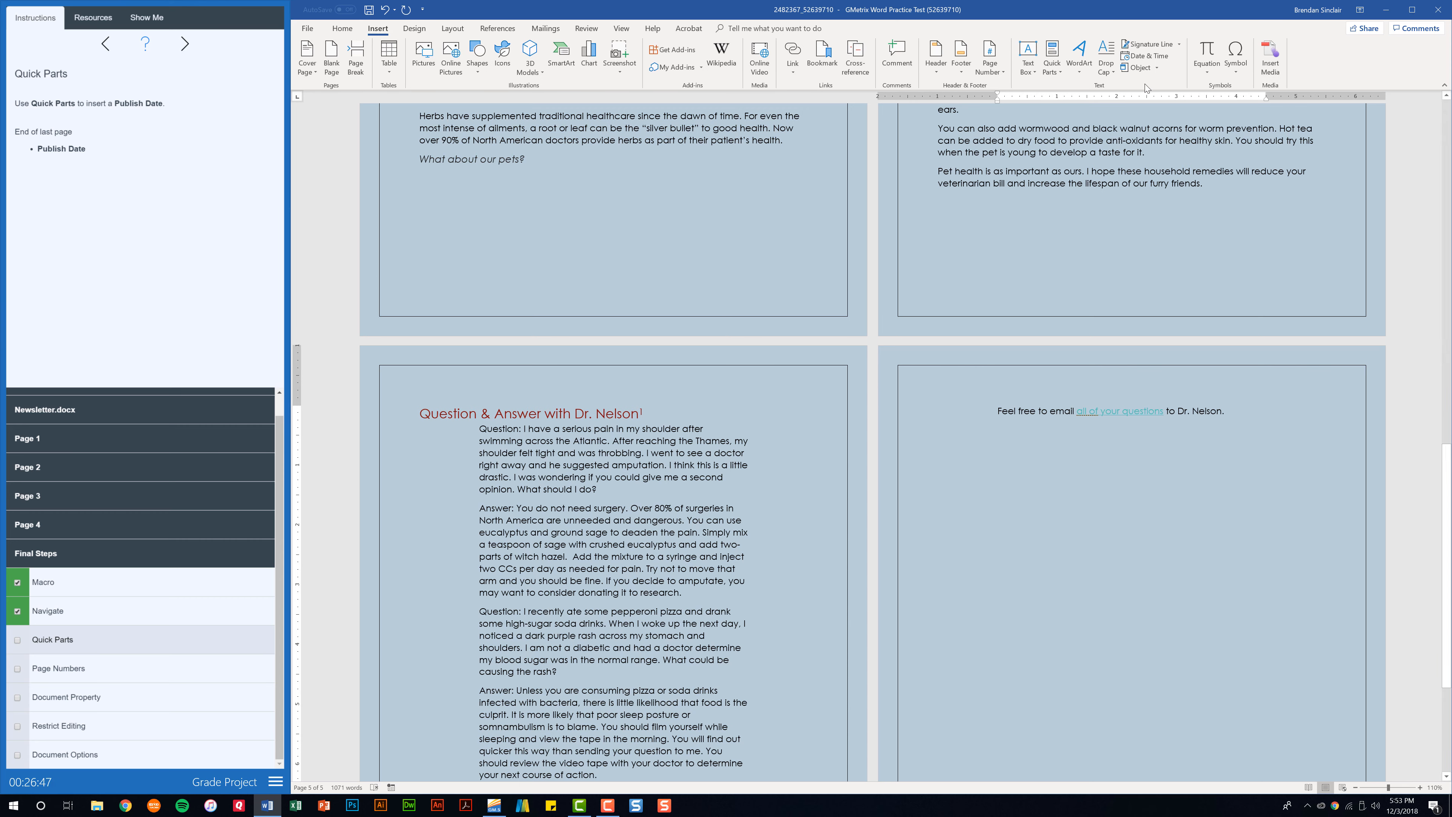
click(1057, 78)
mouse_move(1113, 106)
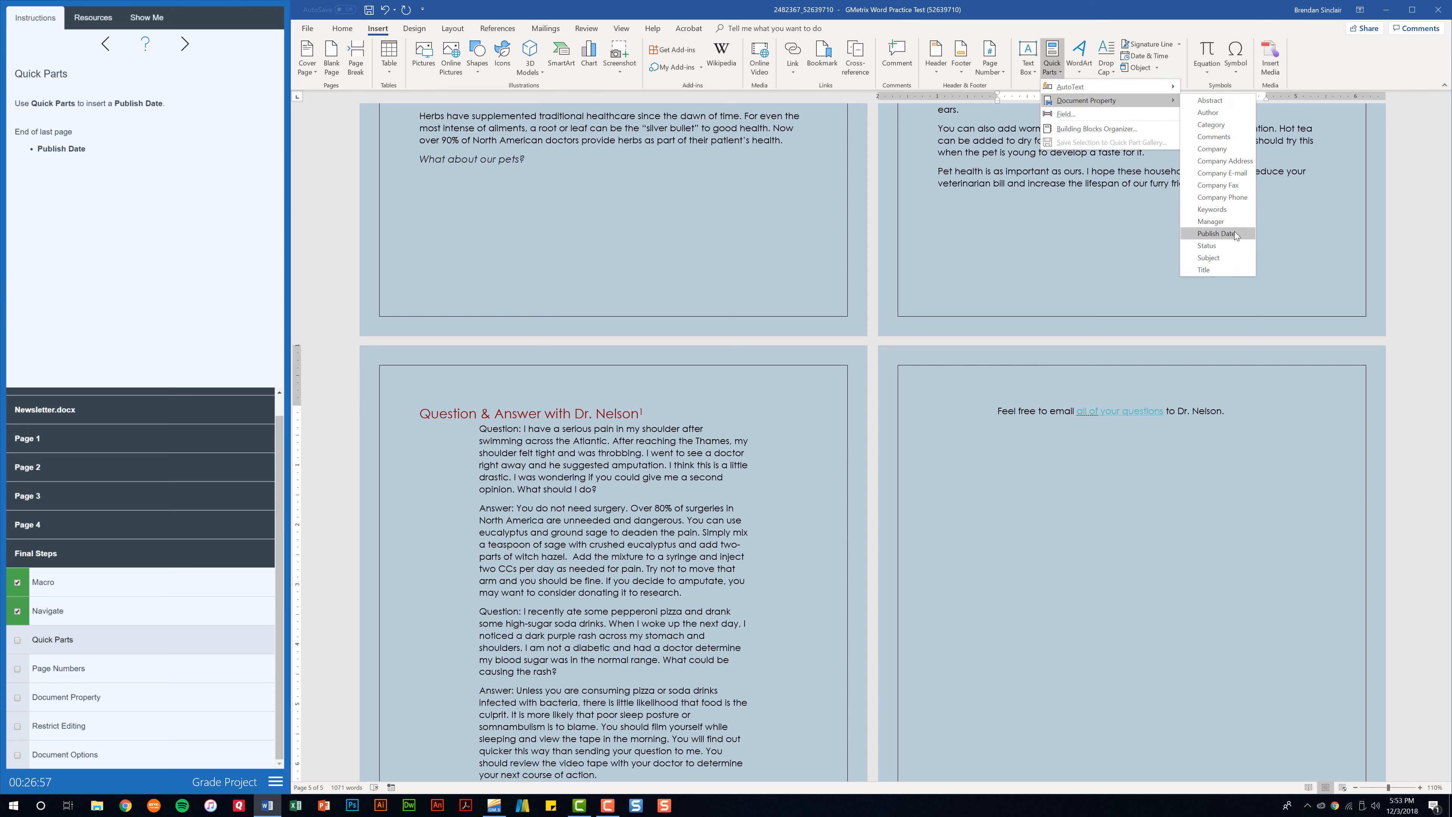
click(1215, 233)
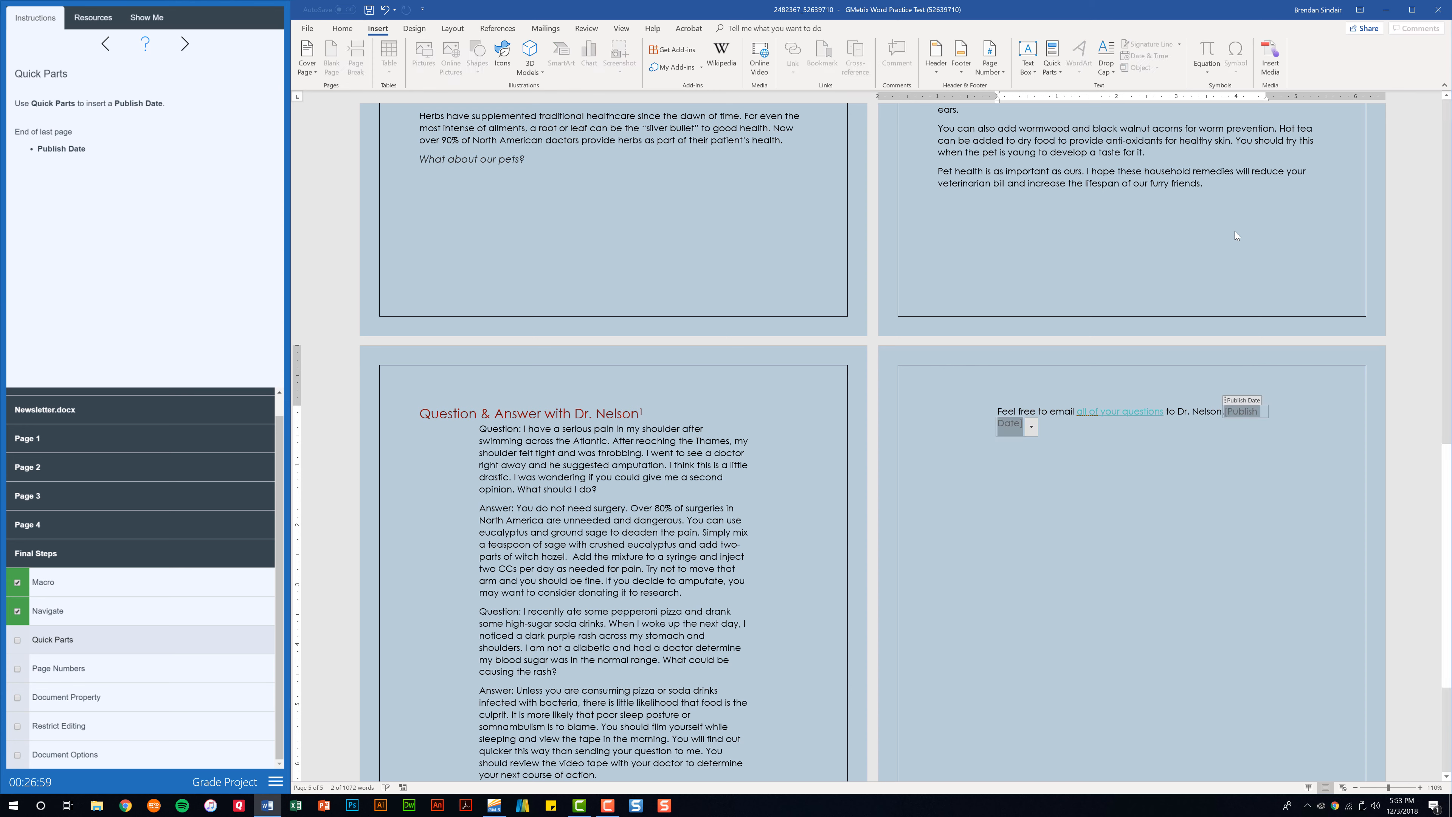
click(1158, 459)
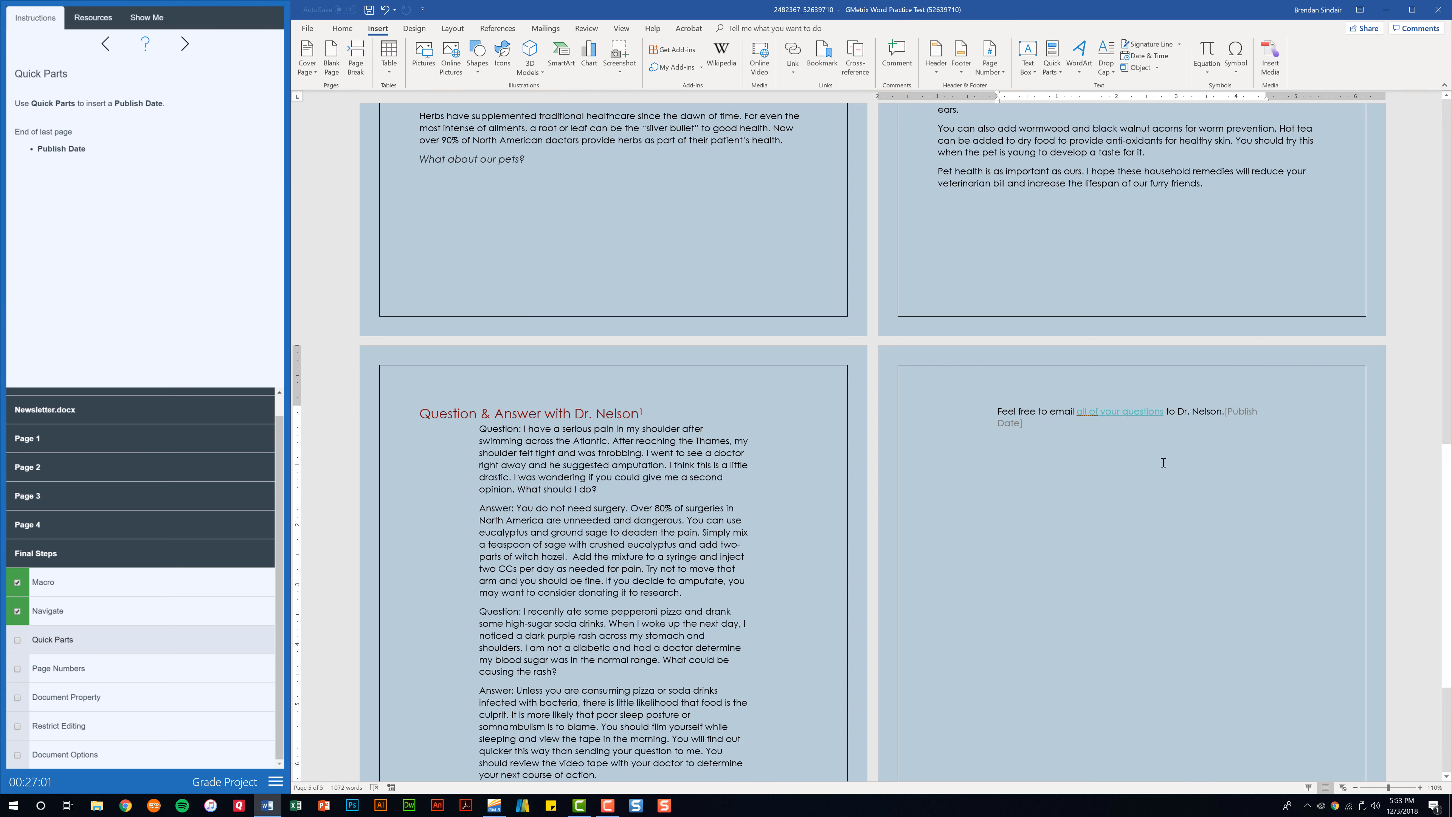
click(18, 644)
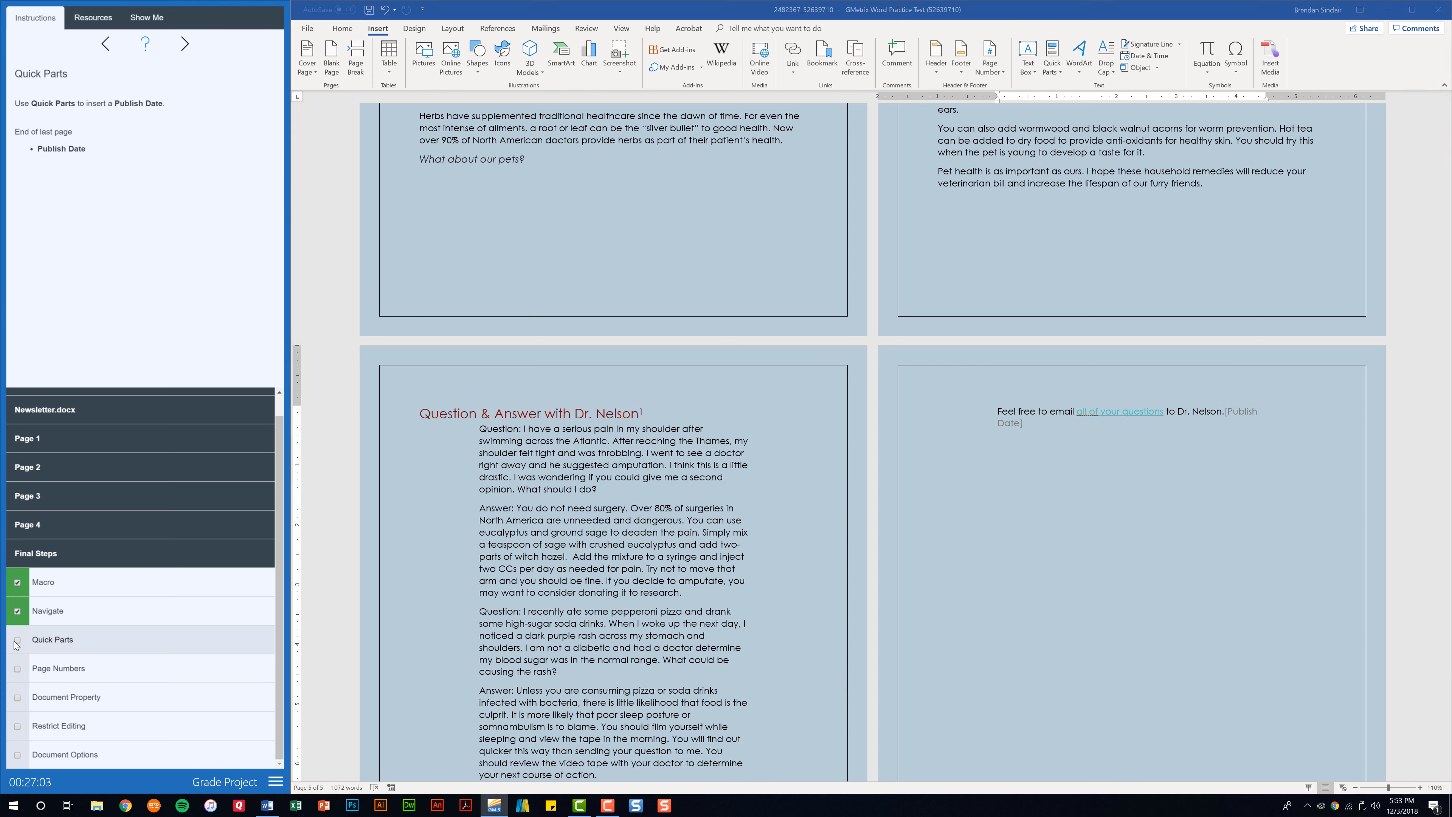
Add Ribbon-style bottom-of-page numbers and tick the Quick Parts and Page Numbers tasks
click(18, 644)
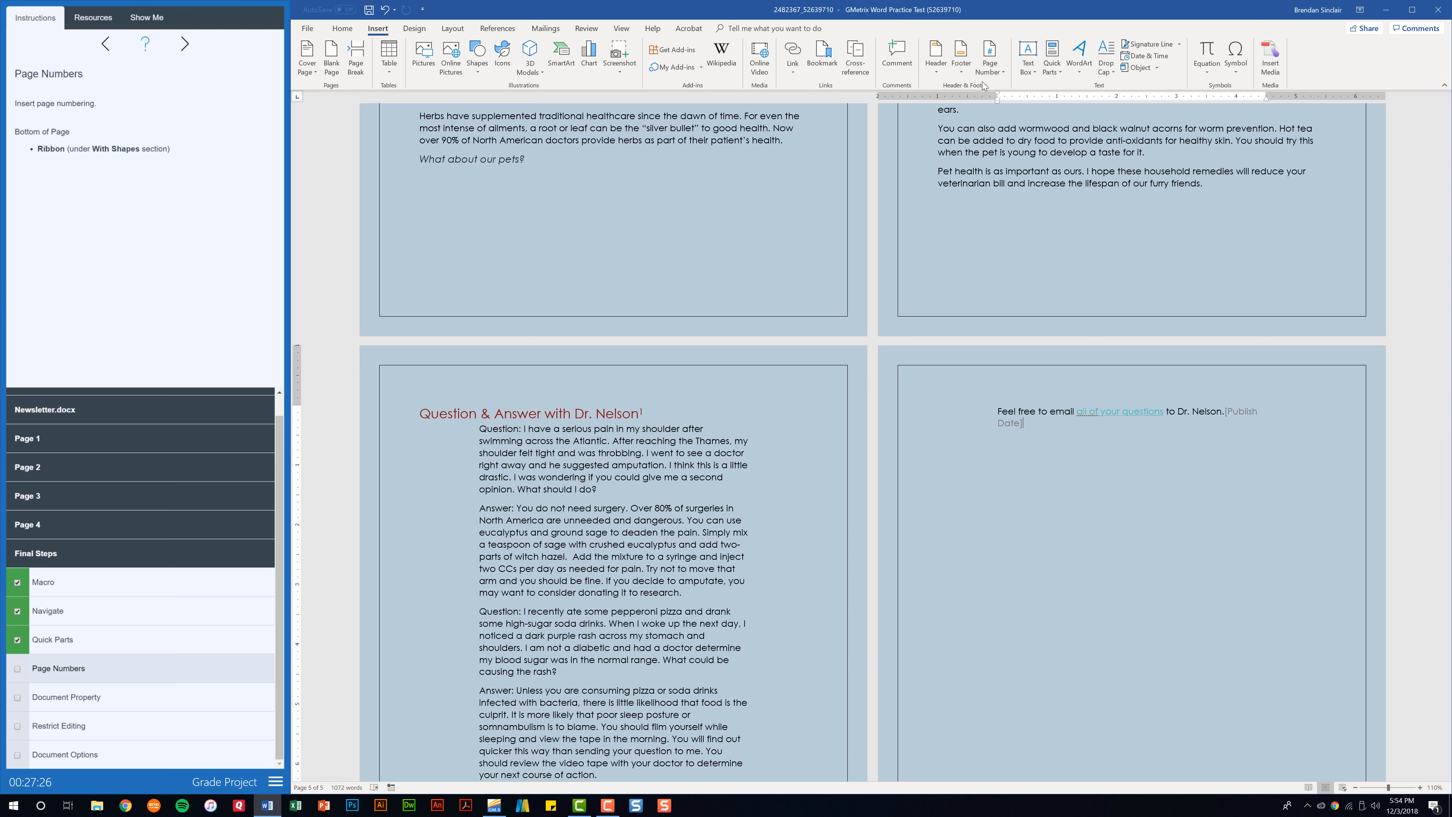
click(1001, 76)
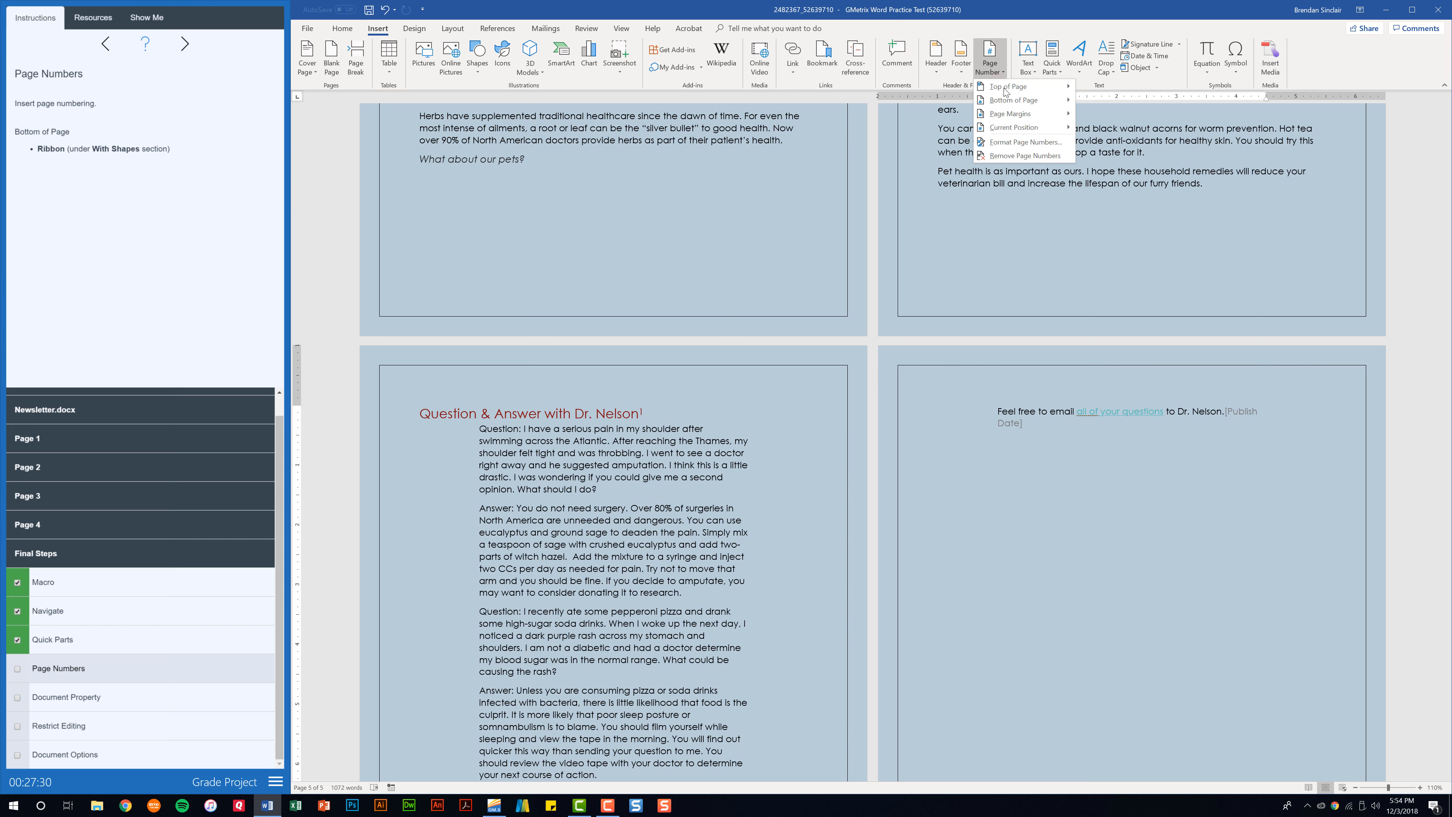
mouse_move(1034, 101)
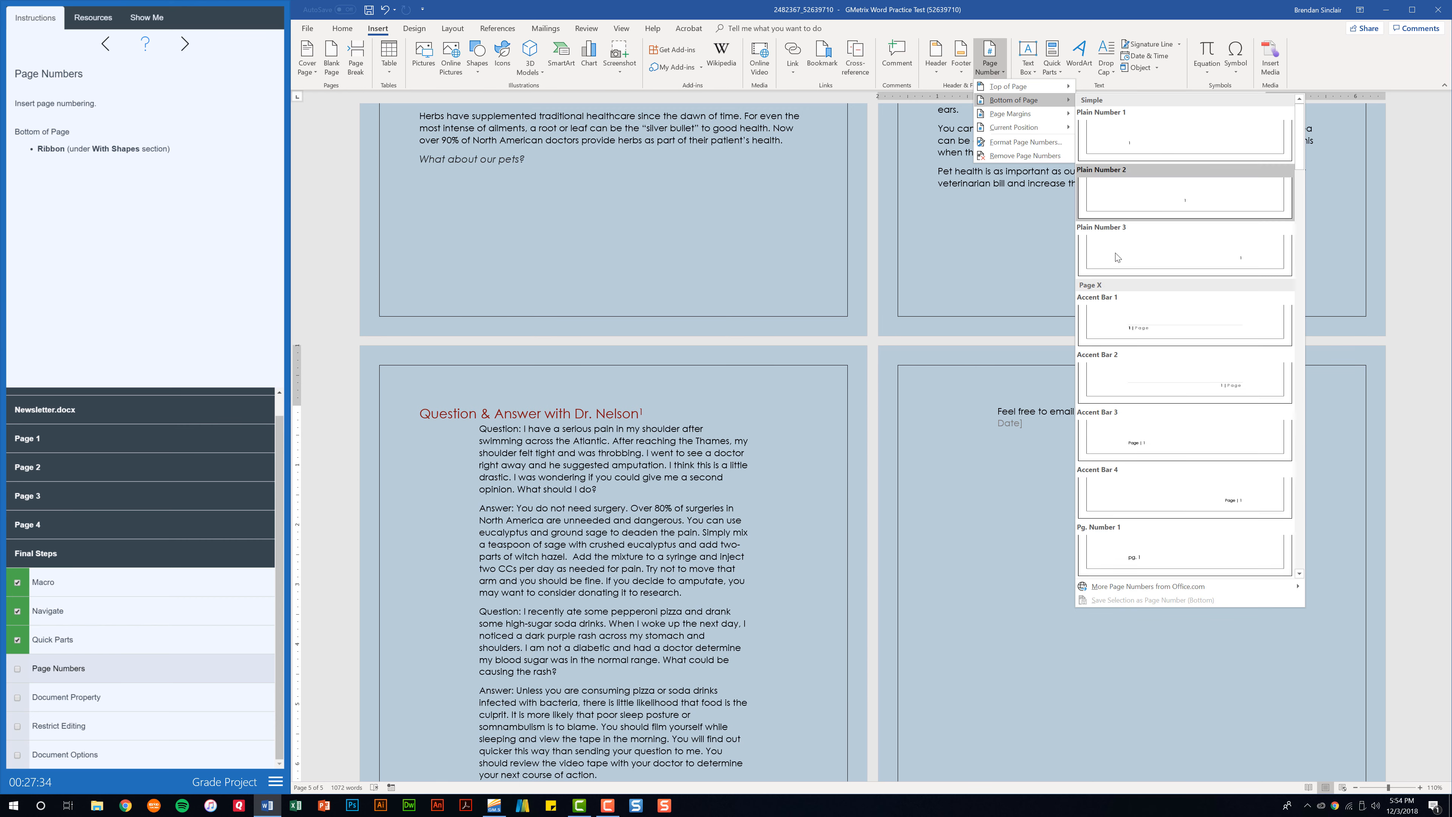
drag(1298, 133, 1296, 469)
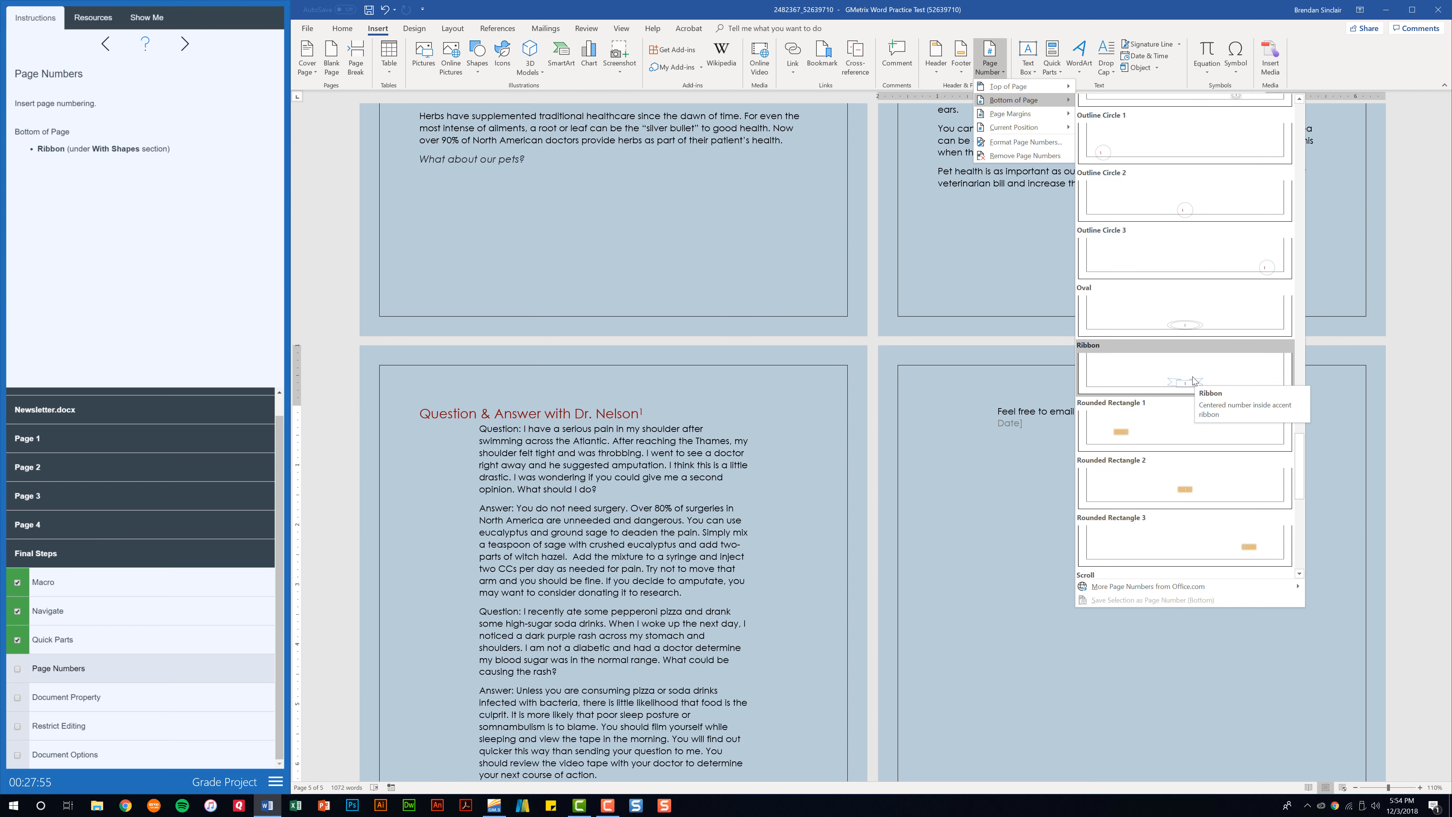
click(1193, 380)
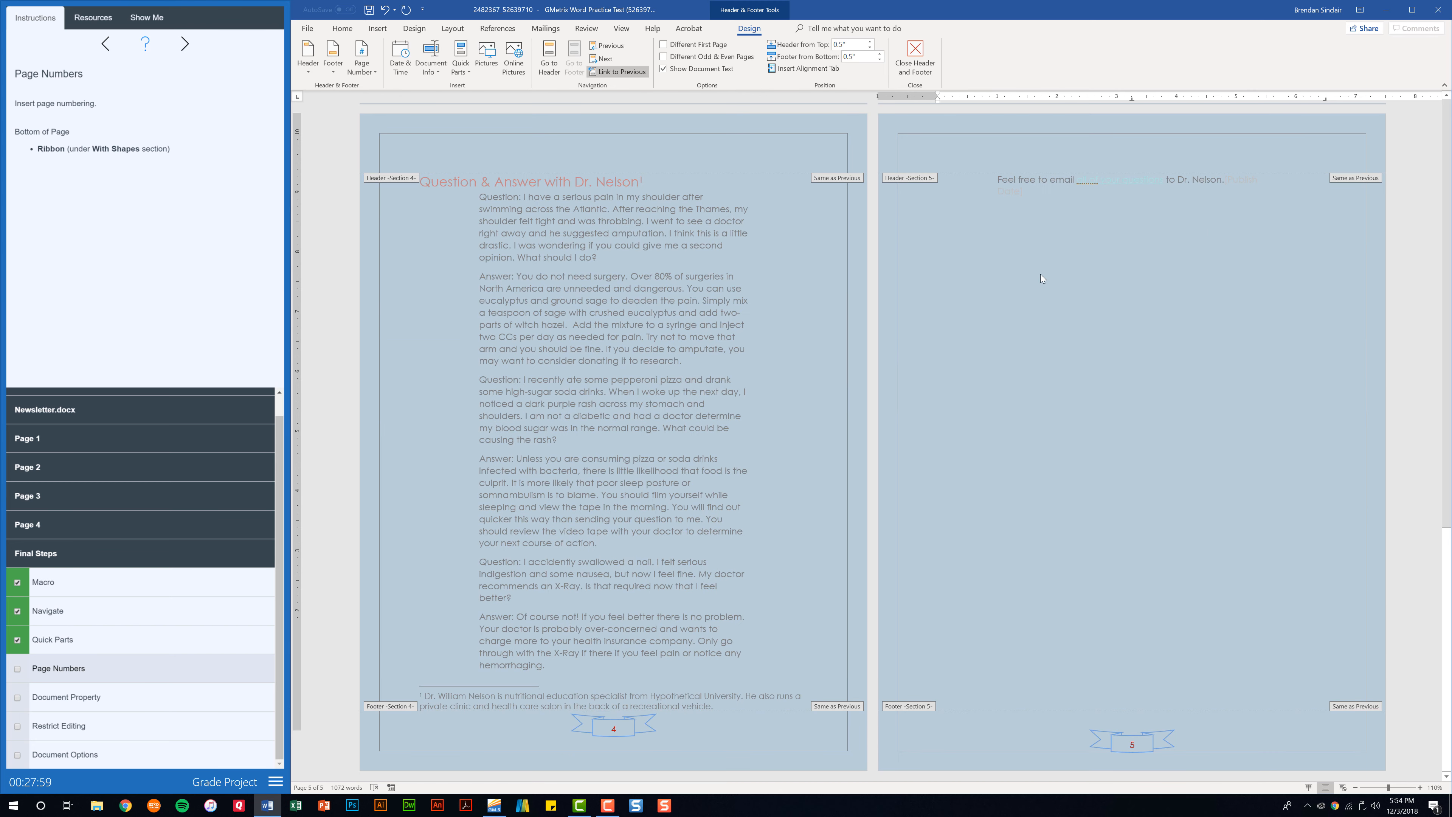
click(929, 63)
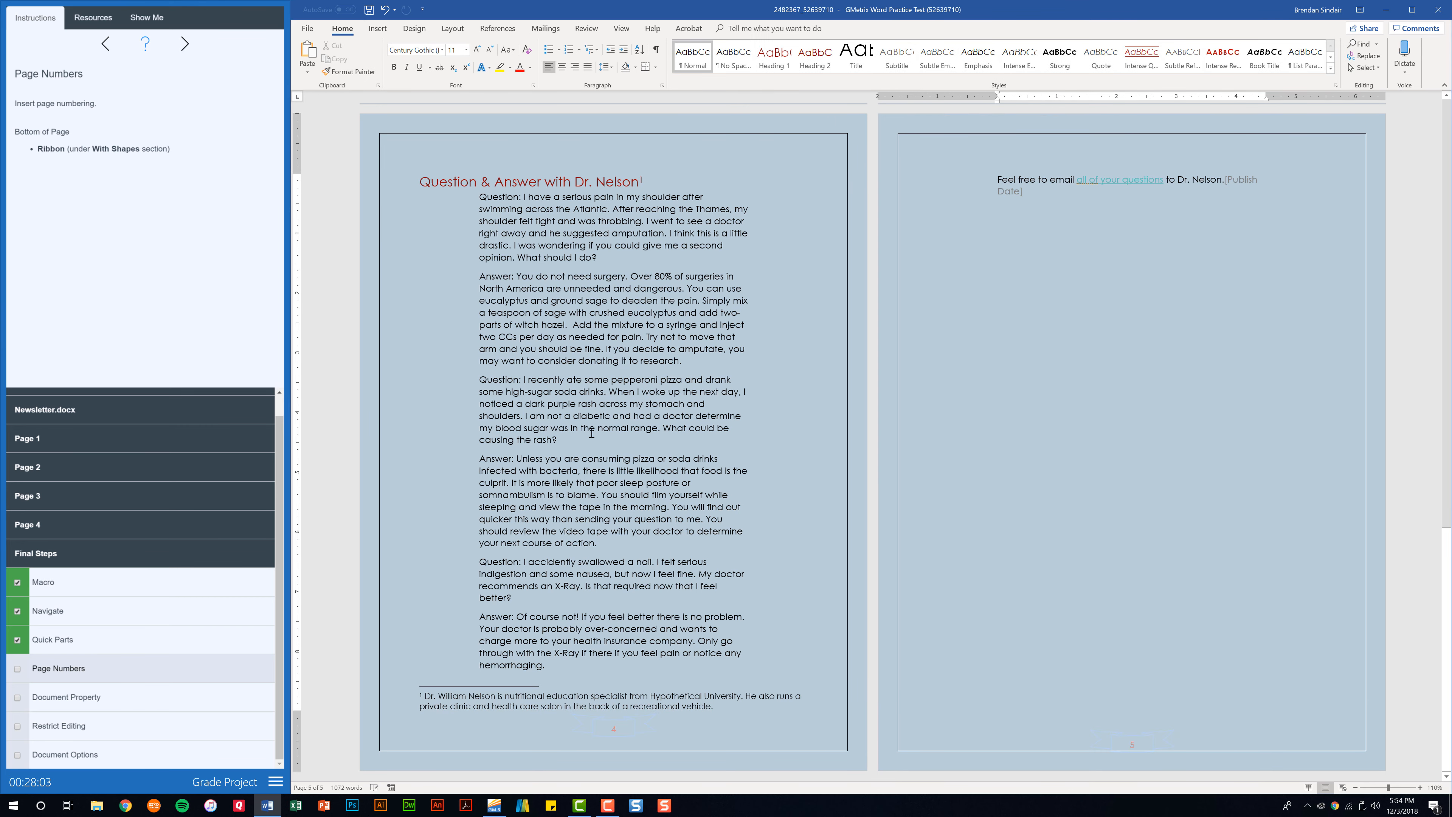
click(18, 670)
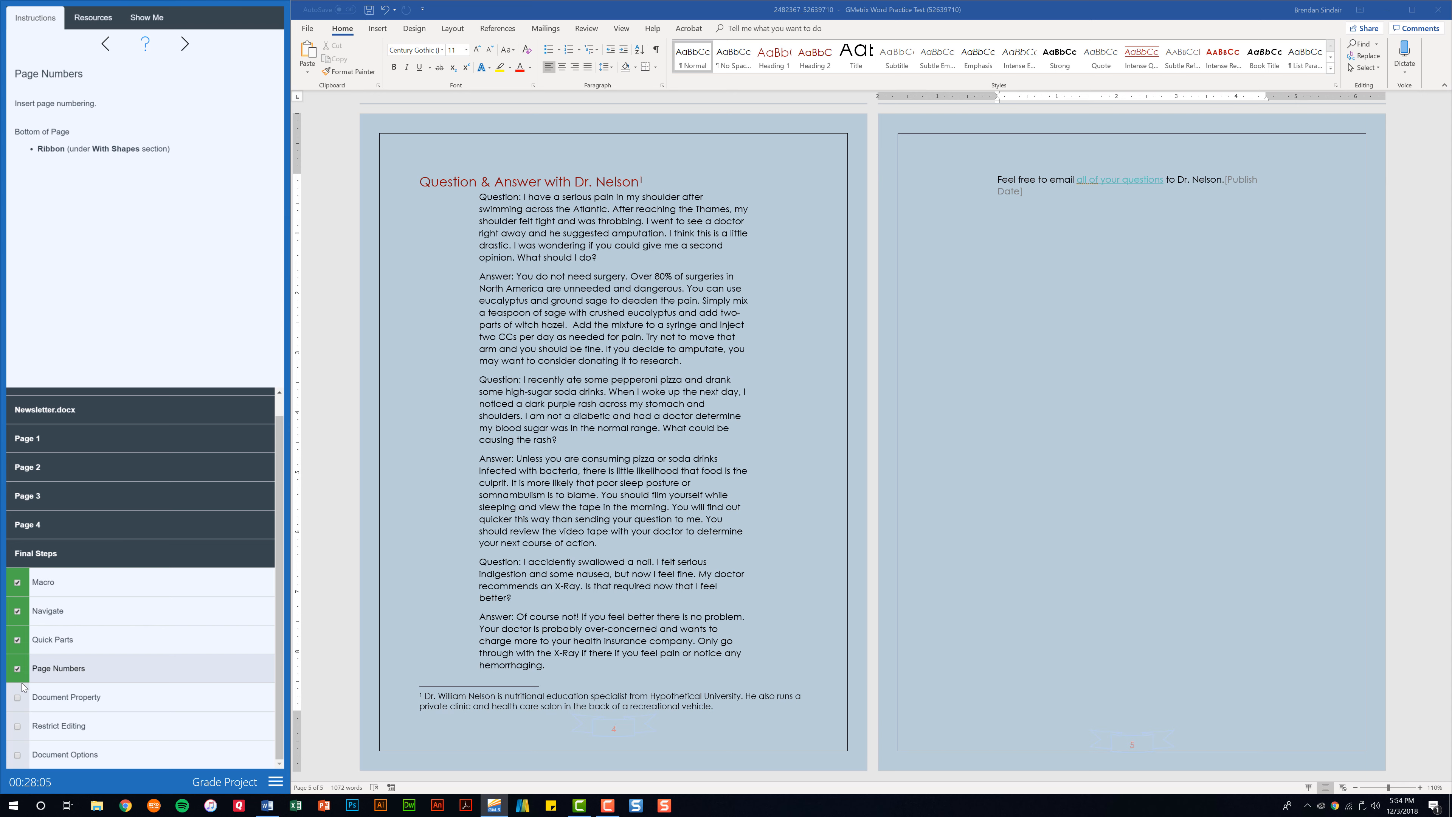
Enter 'Health Newsletter' as the Title on File > Info and tick the Document Property task
click(90, 706)
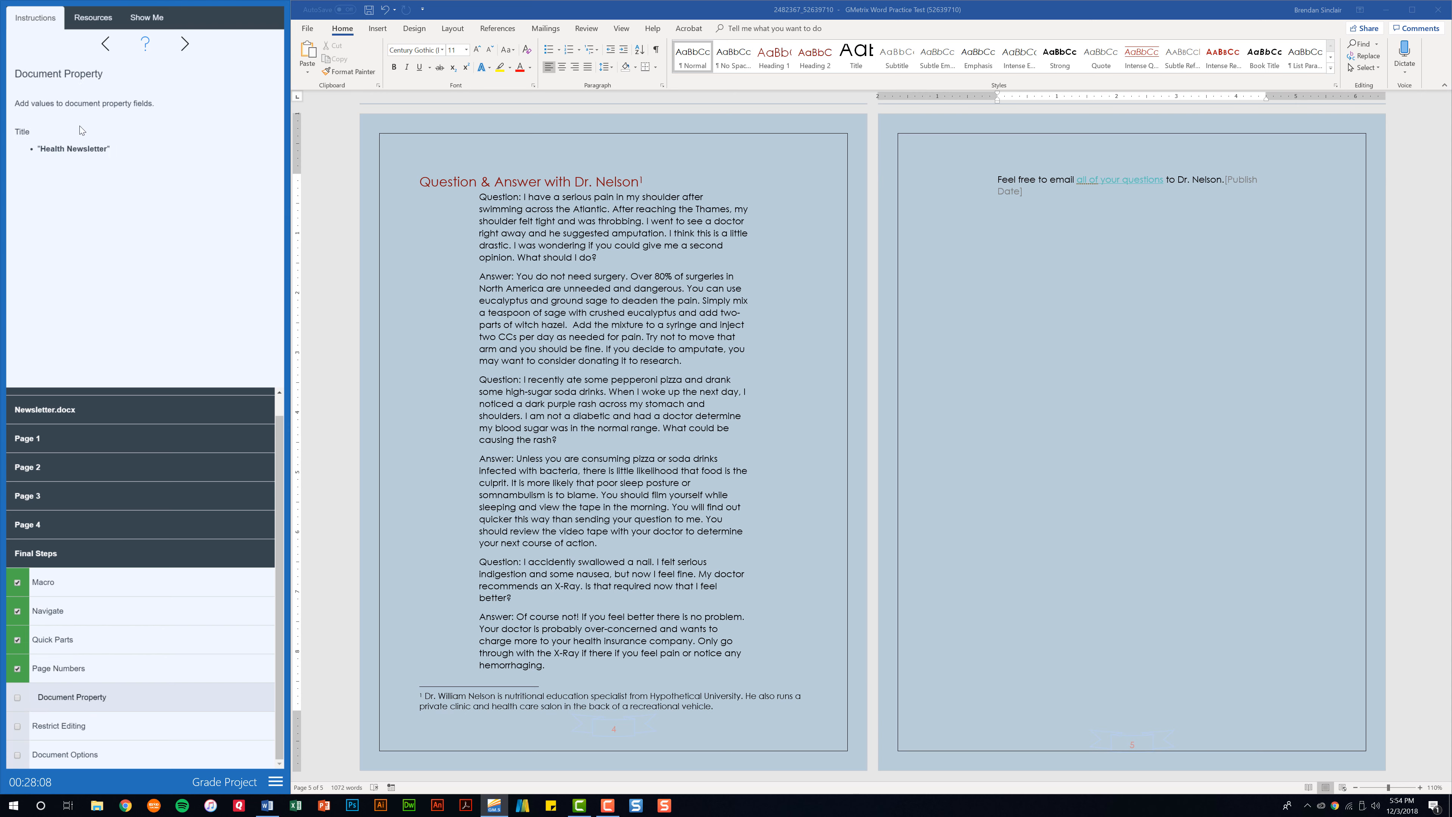
click(310, 30)
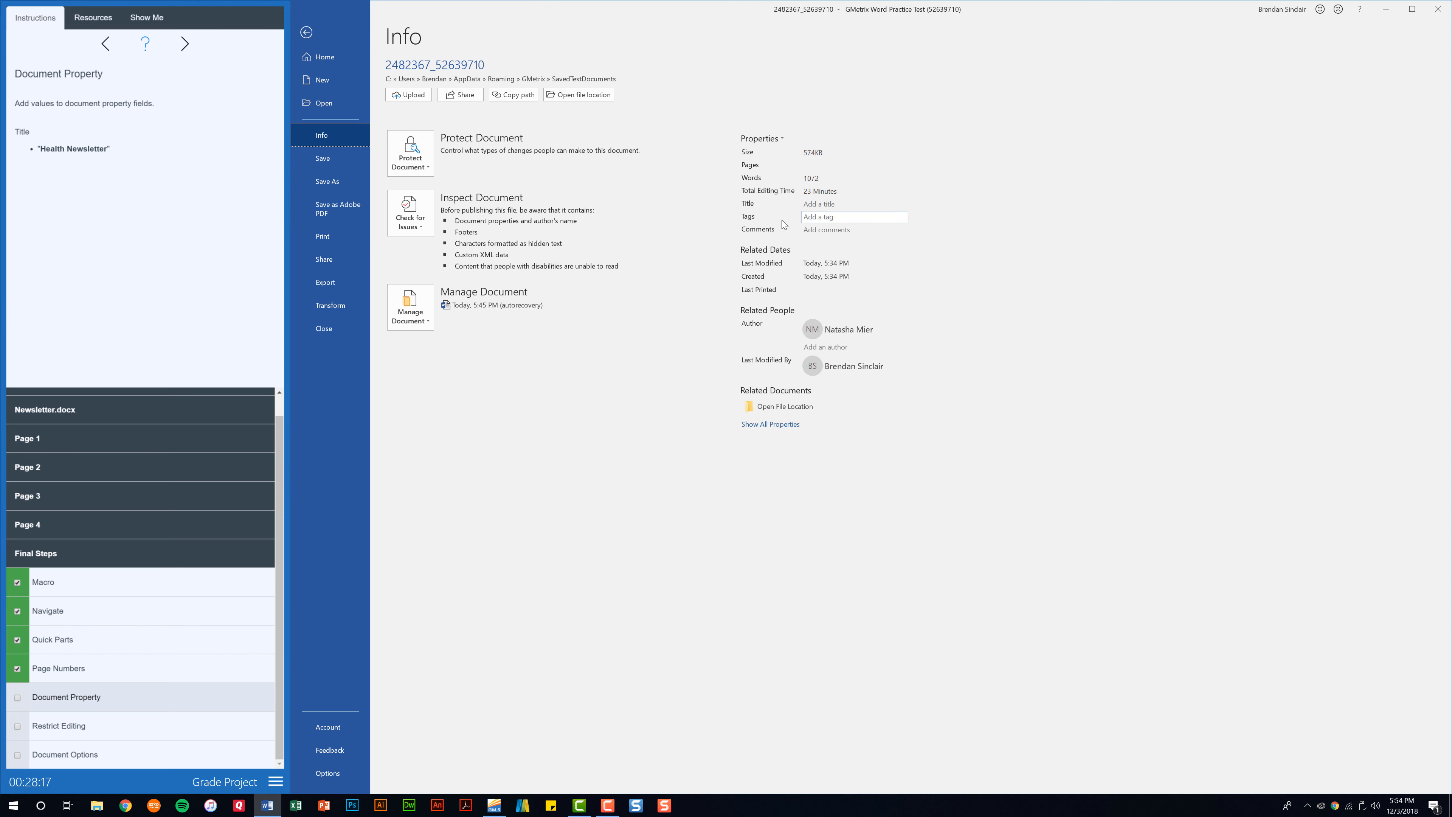
click(825, 207)
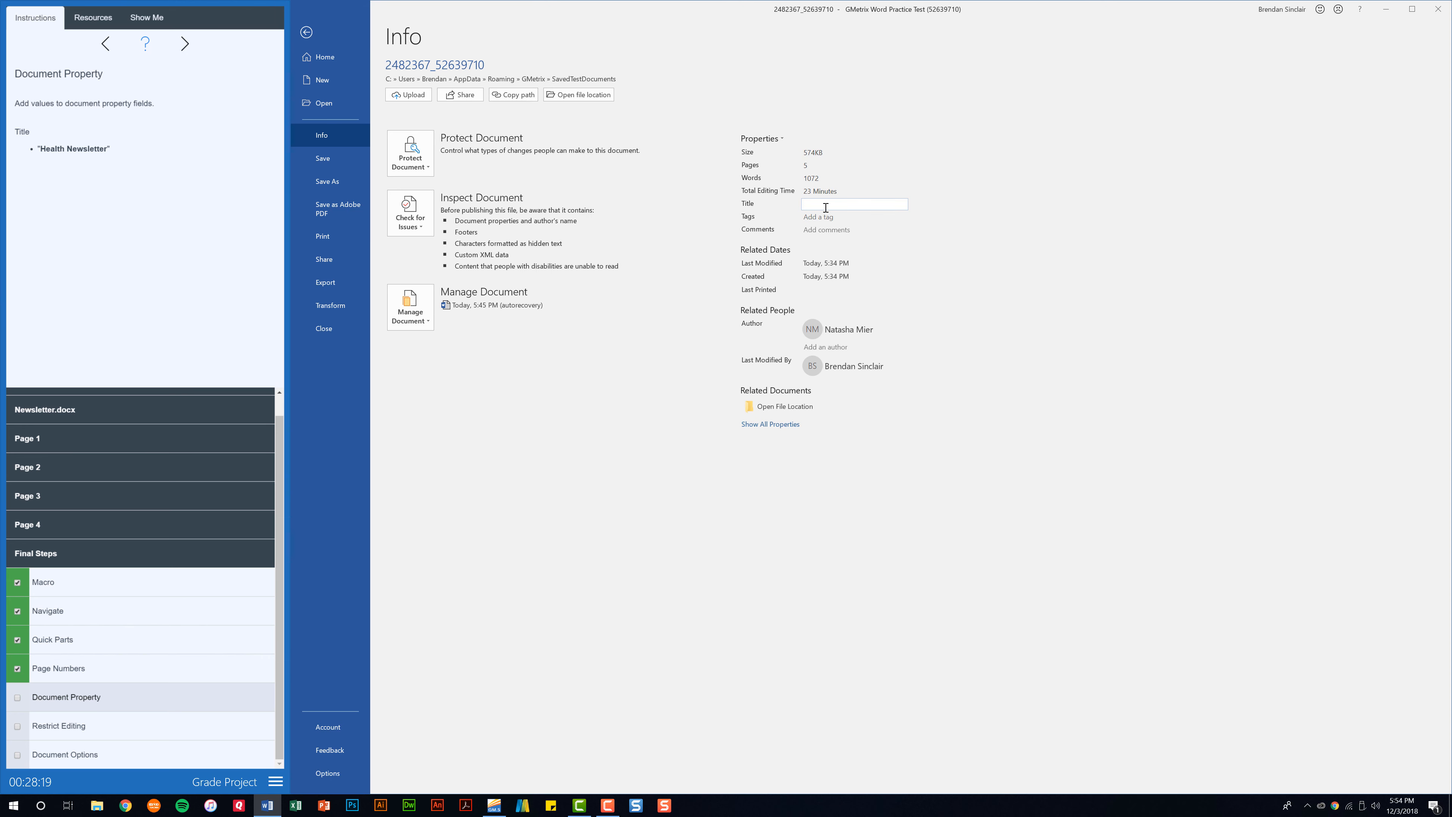
text(Health Newsletter)
click(958, 220)
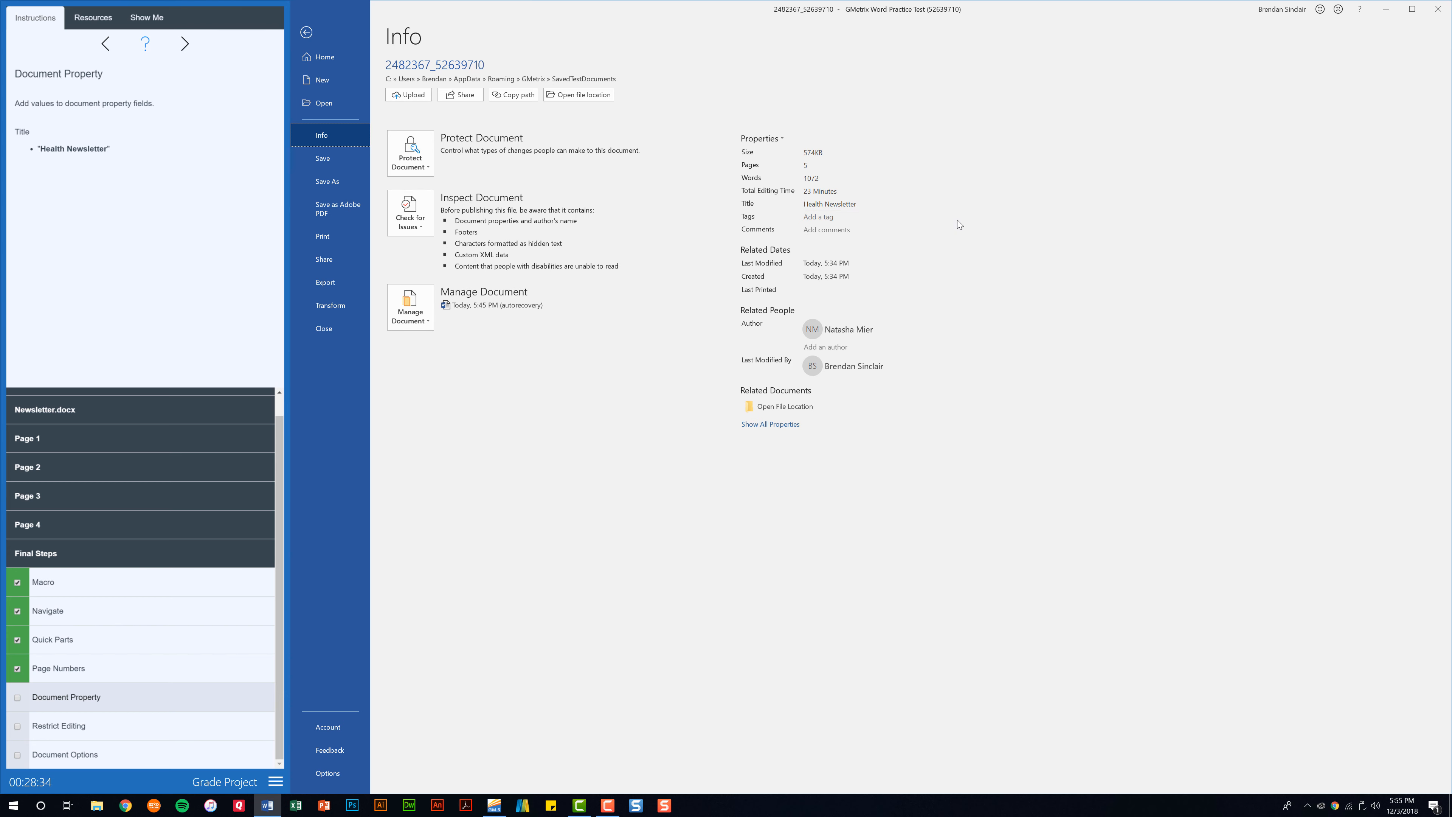
click(308, 32)
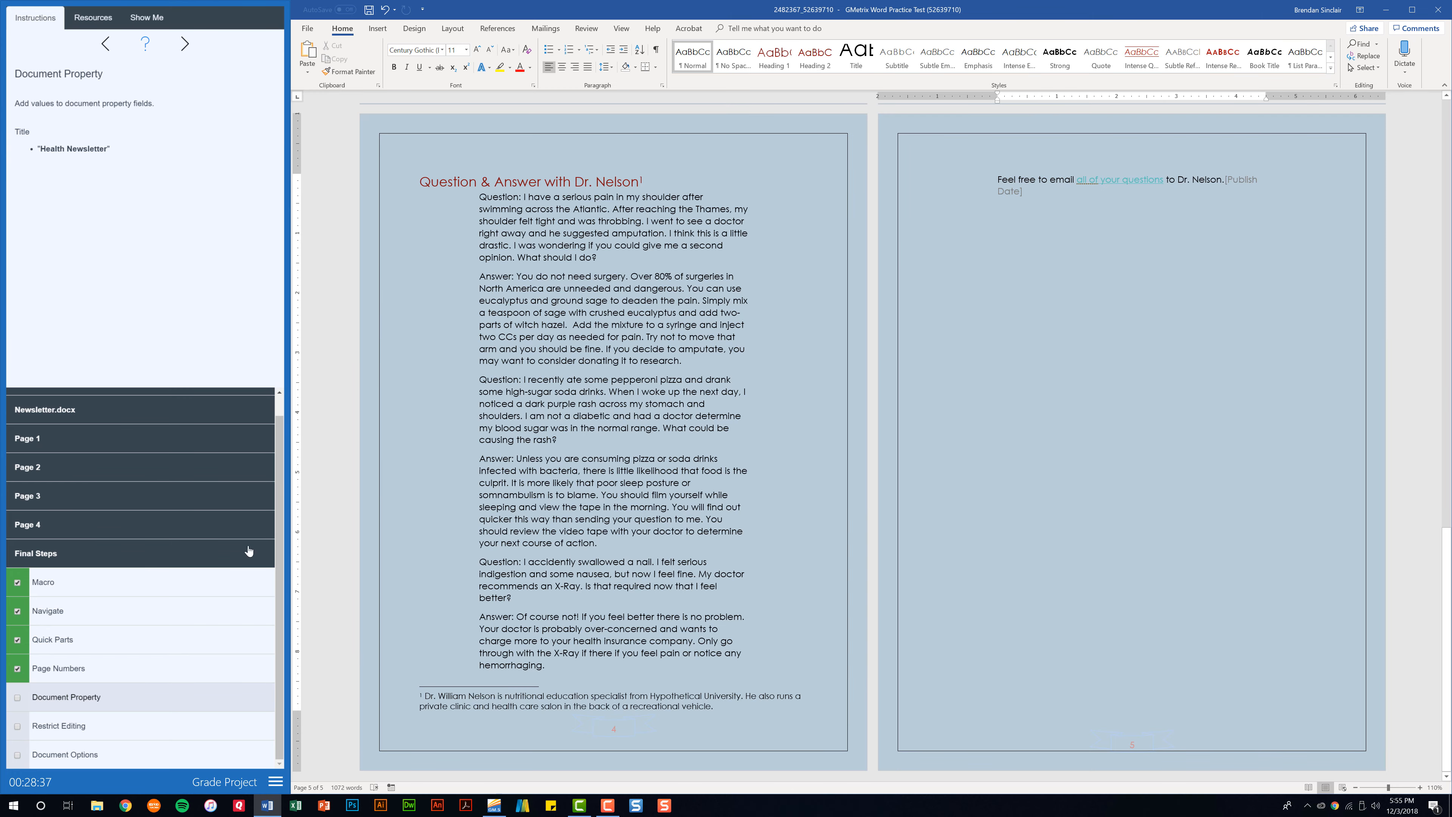
click(17, 697)
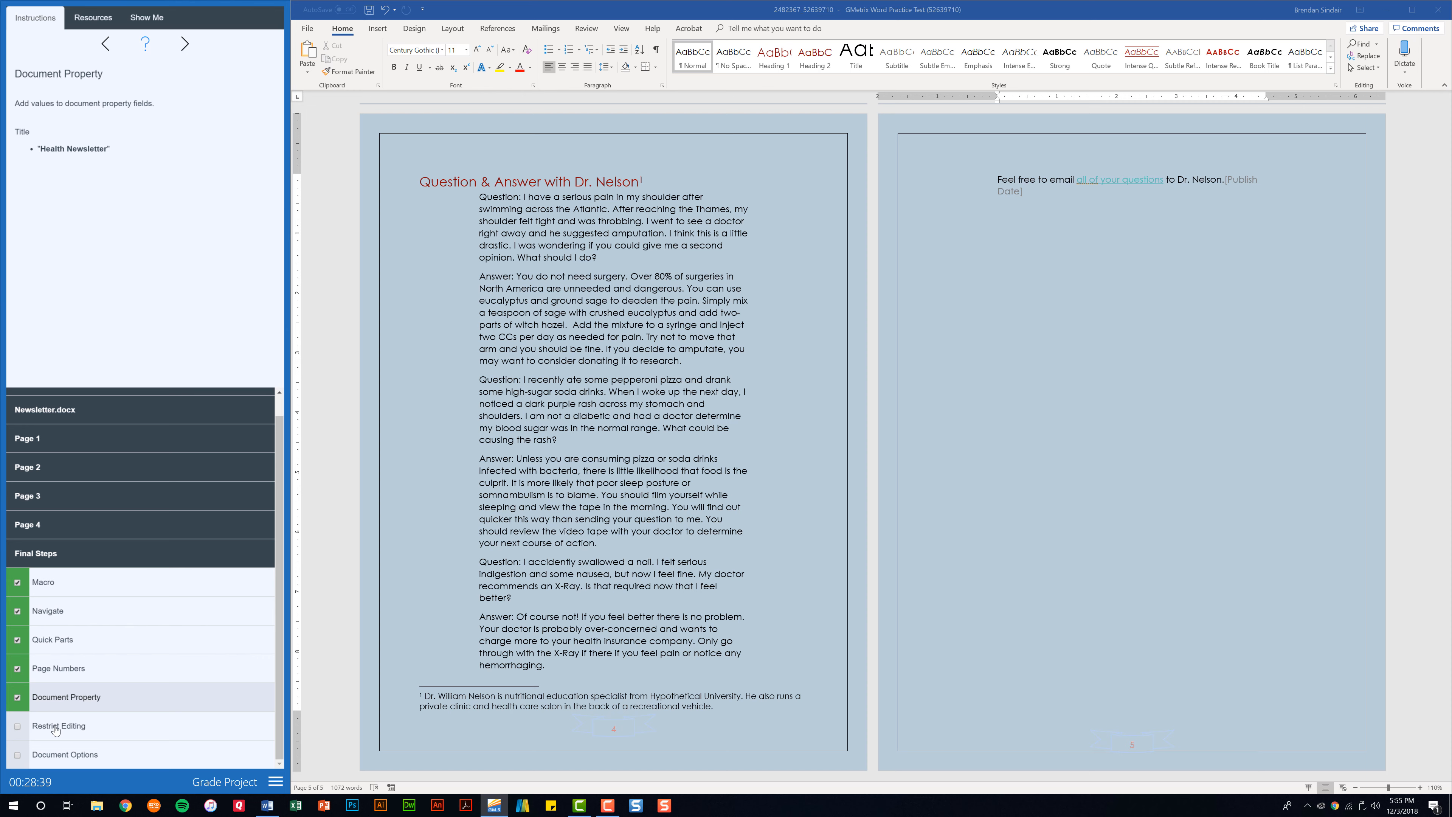
Lock Track Changes with a password and tick the Restrict Editing task
click(77, 735)
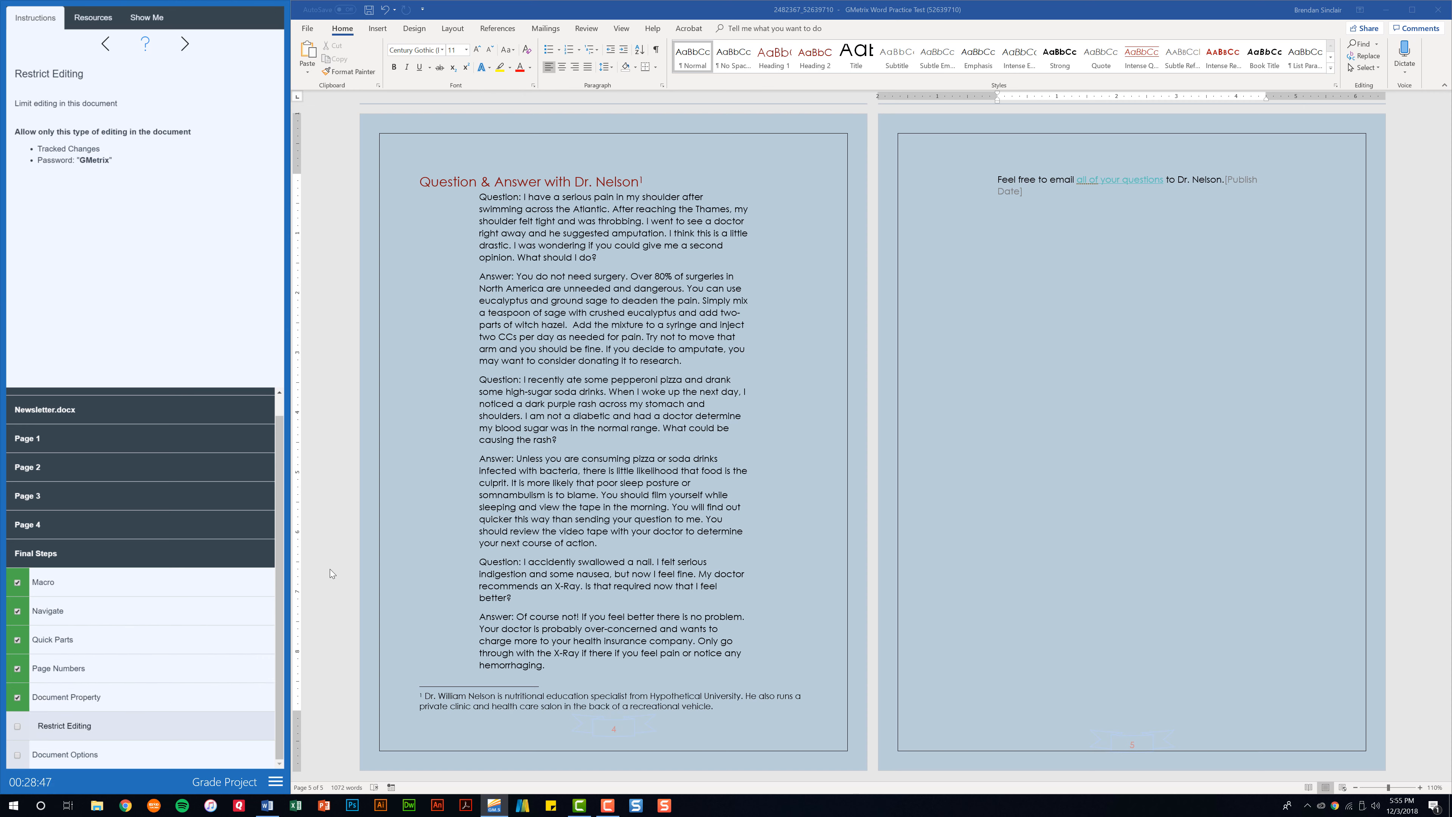
click(586, 28)
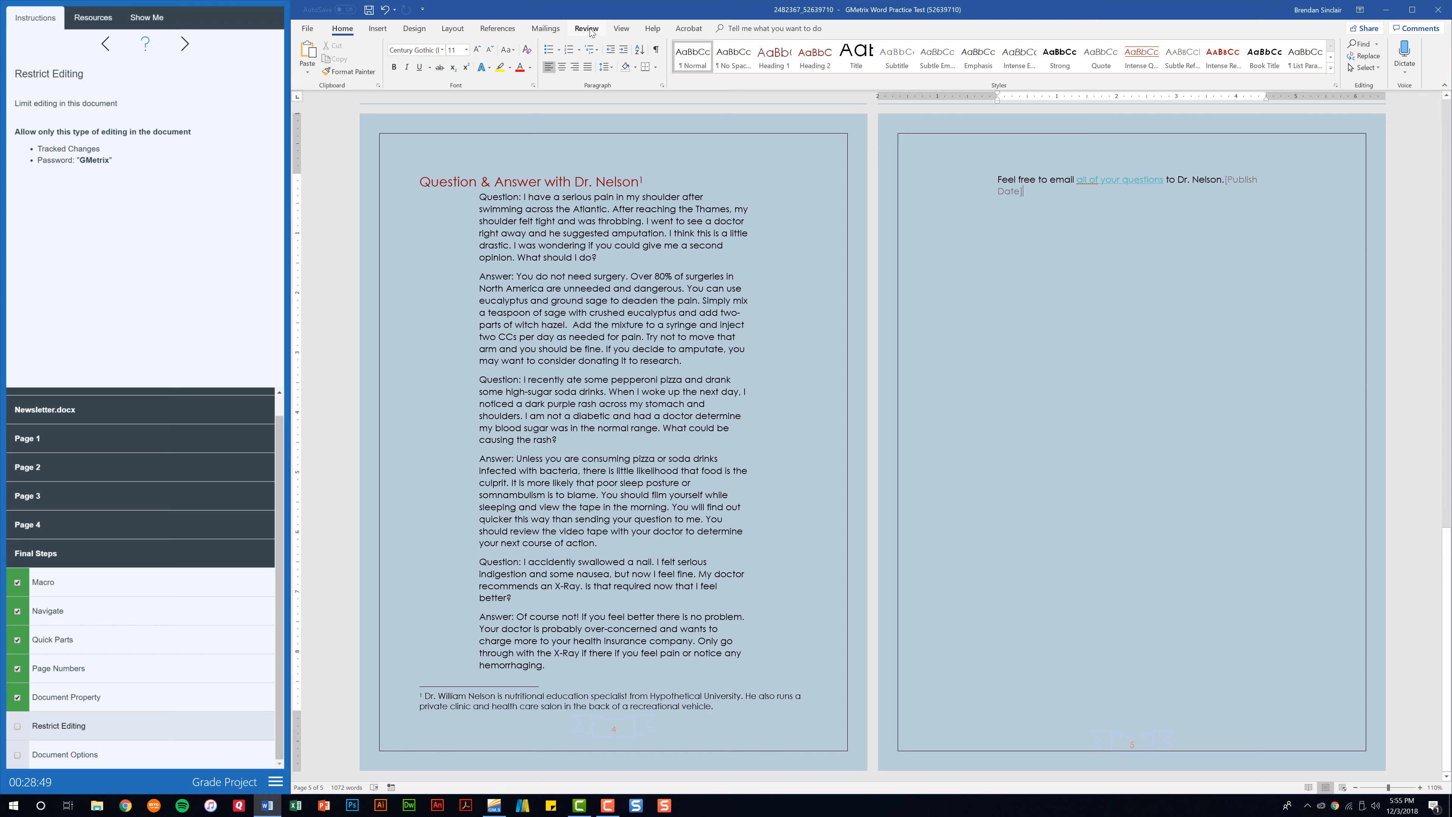
click(719, 74)
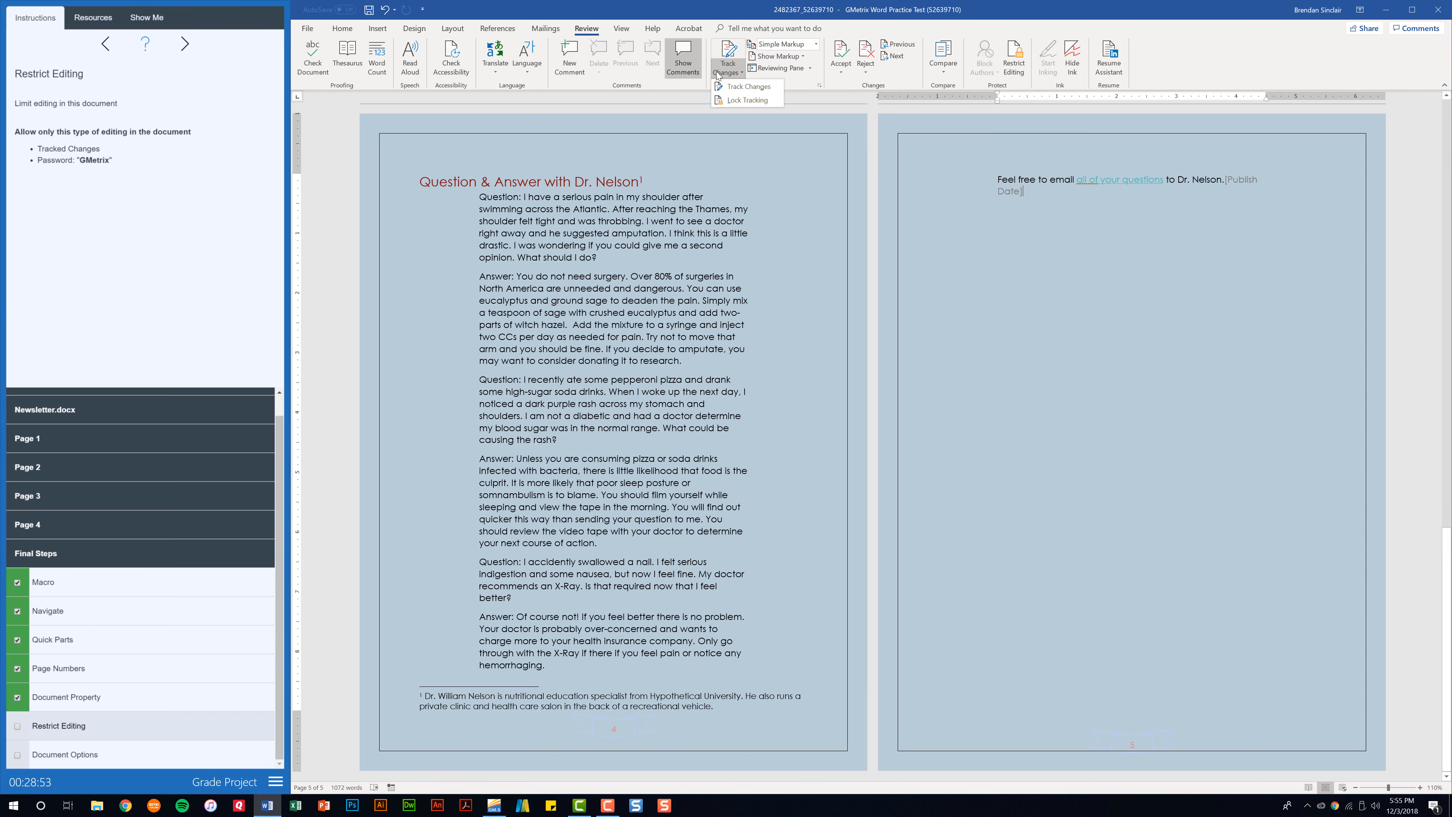
click(759, 100)
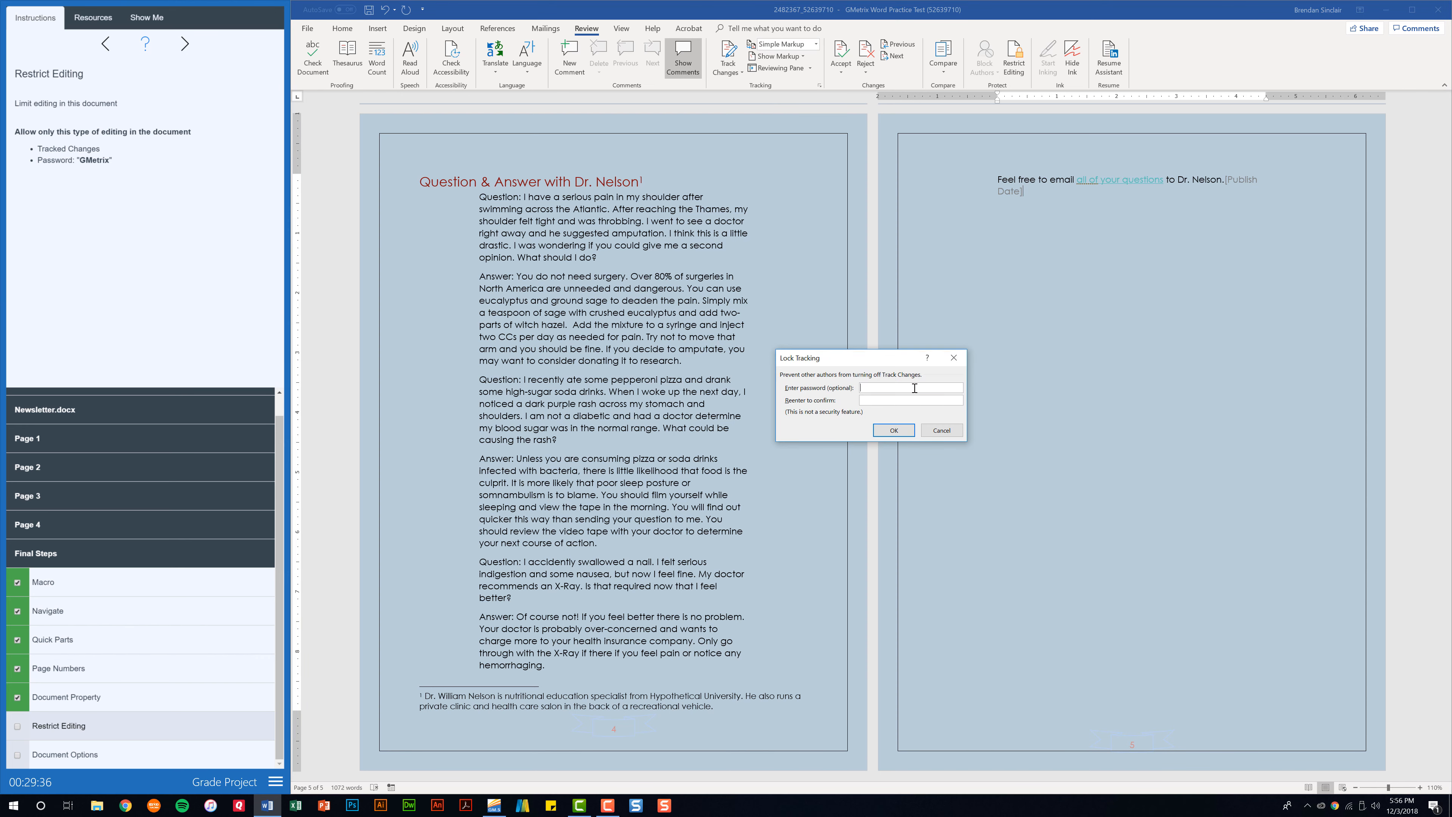
key(Tab)
text(GMetrix)
click(892, 432)
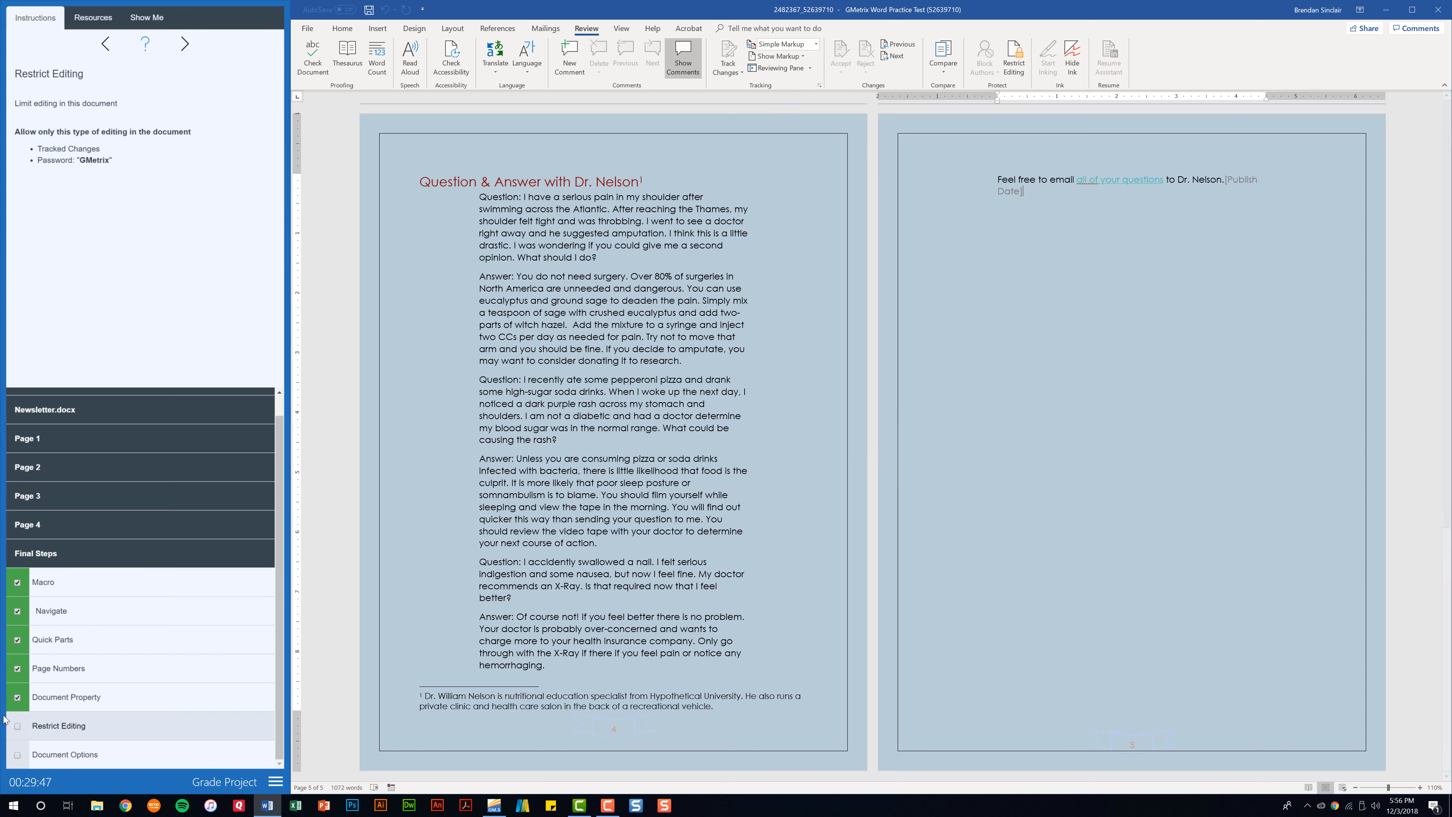
click(17, 726)
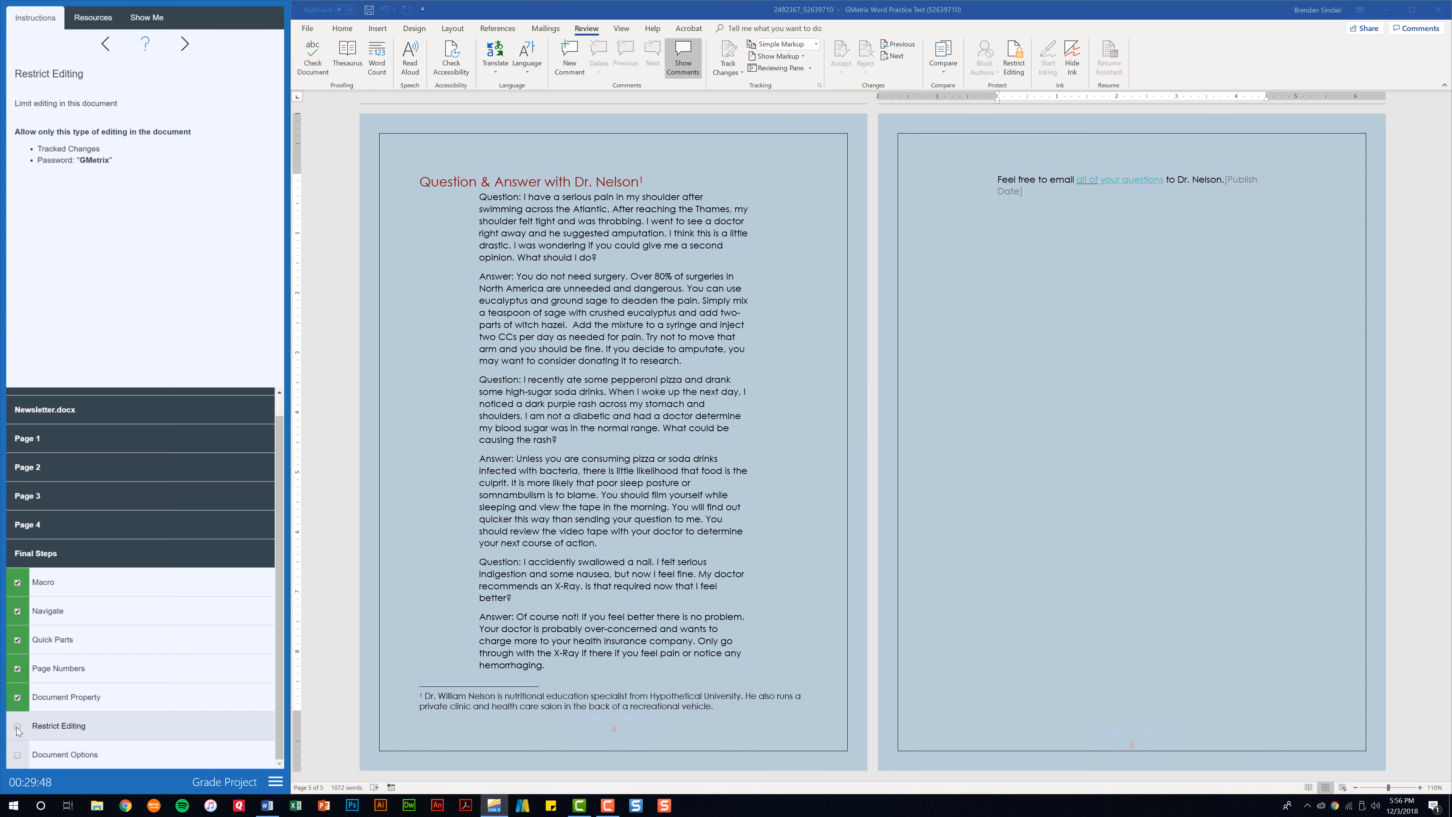
In Word Options, turn on printing document properties and turn off spell-checking as you type
click(69, 755)
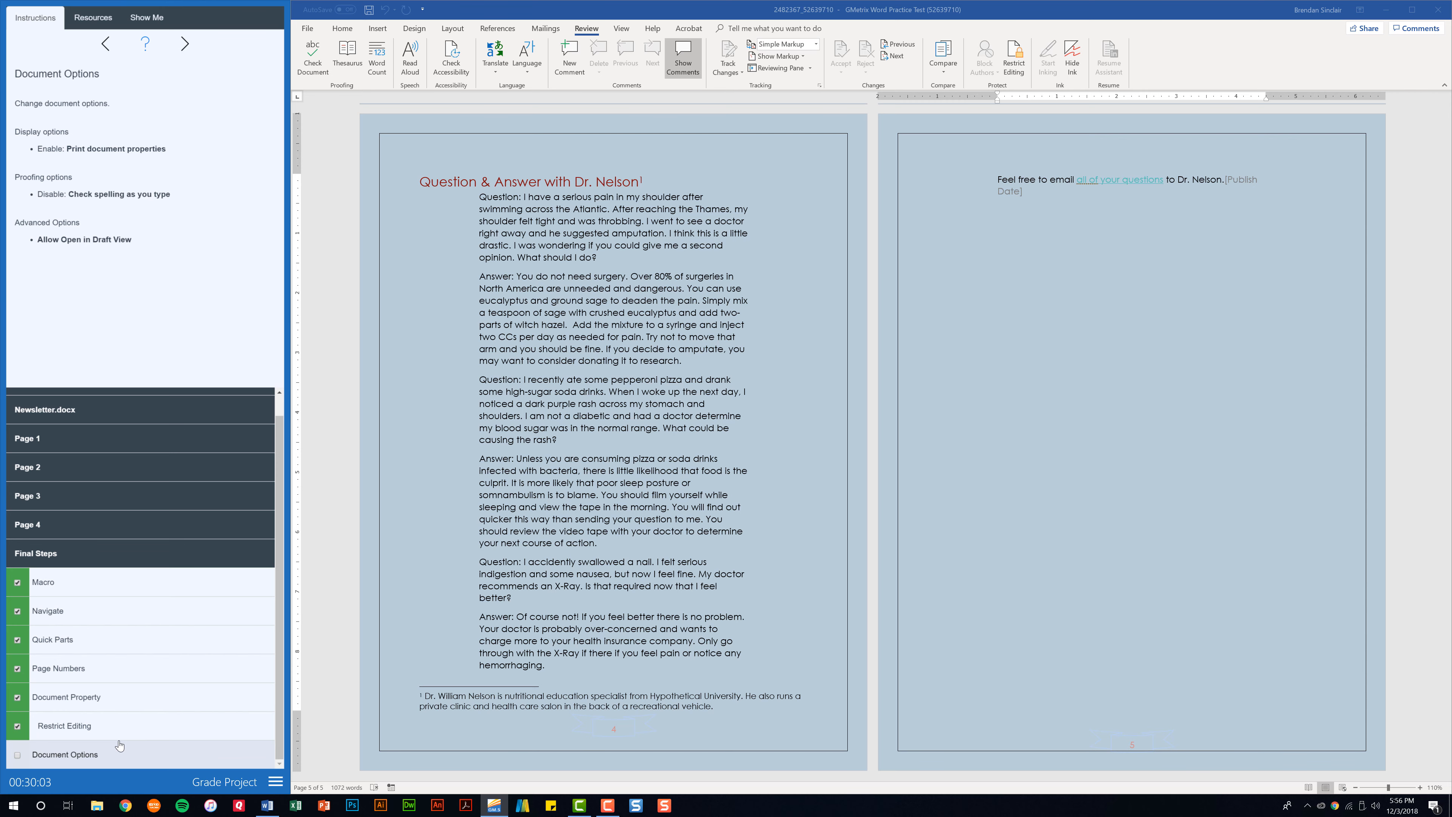
click(313, 34)
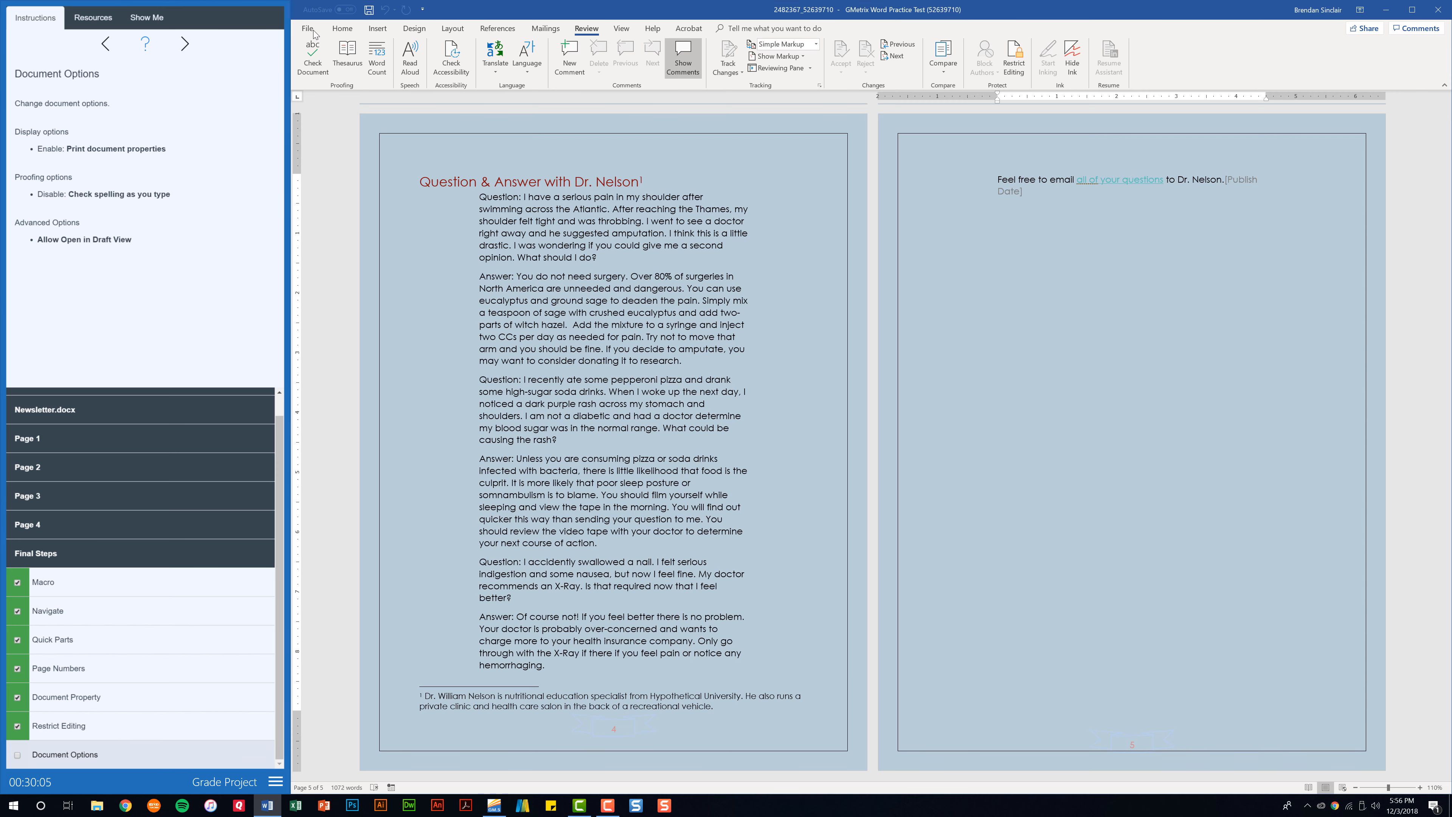
click(314, 35)
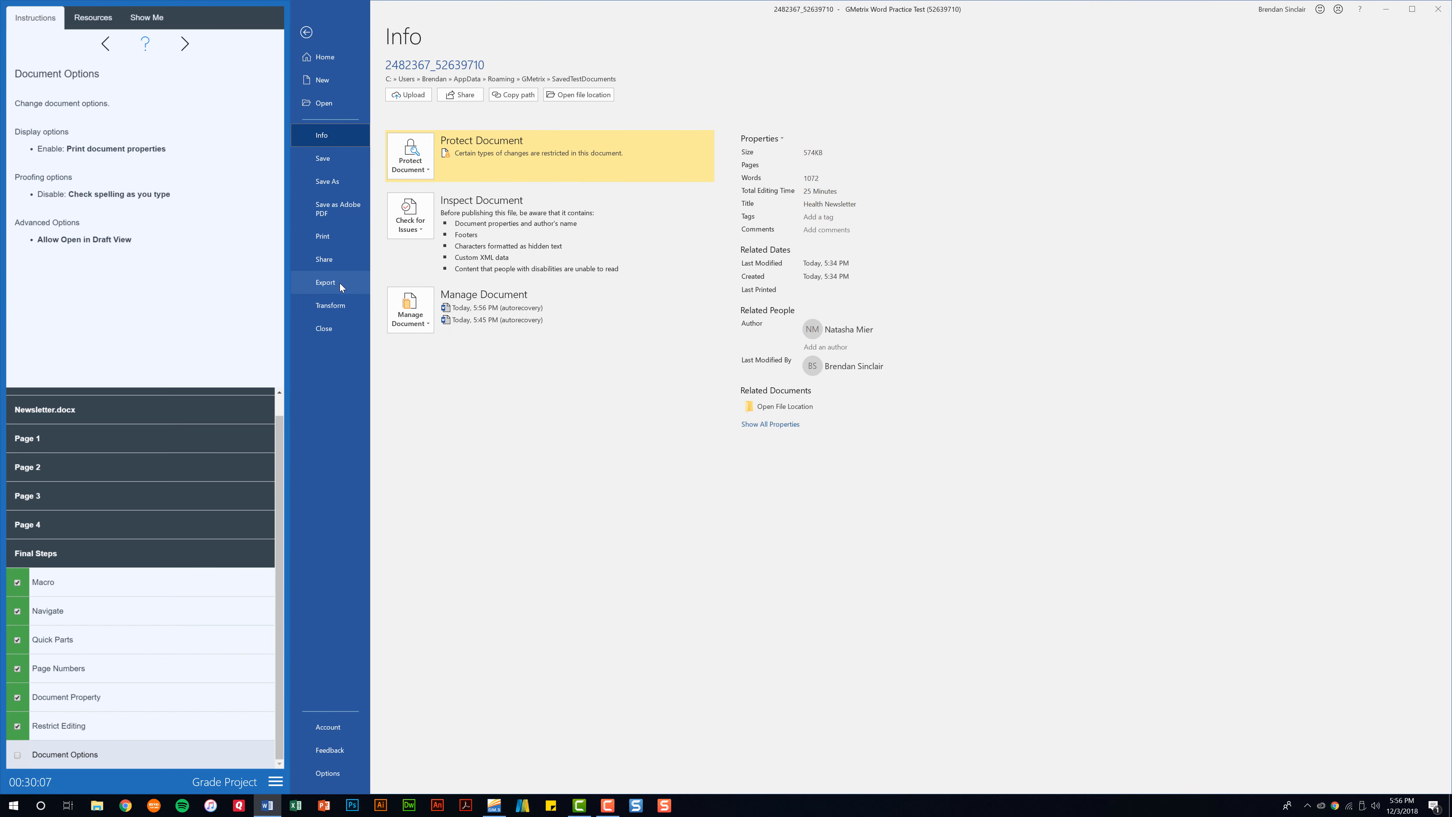
click(331, 780)
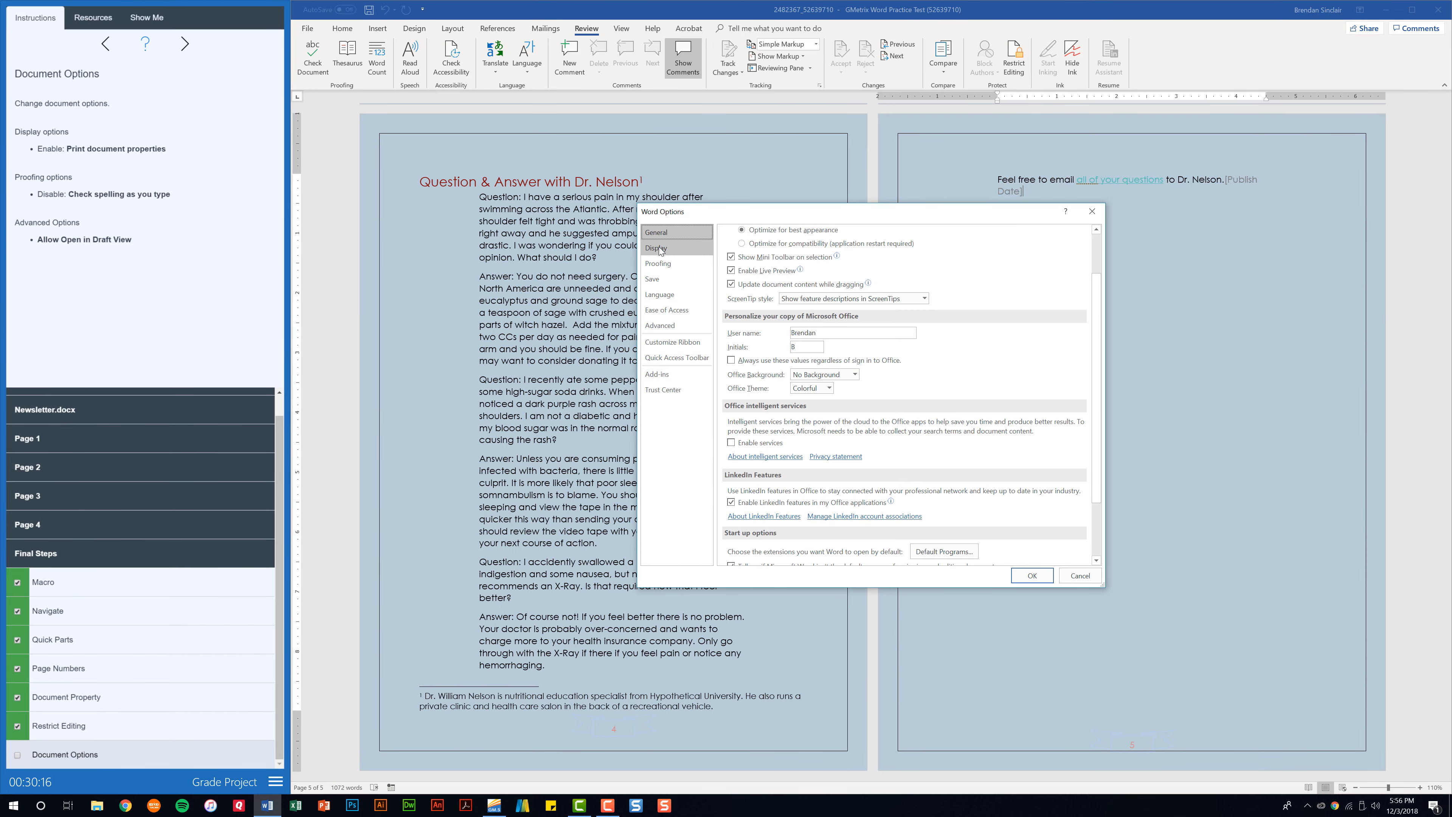
click(657, 248)
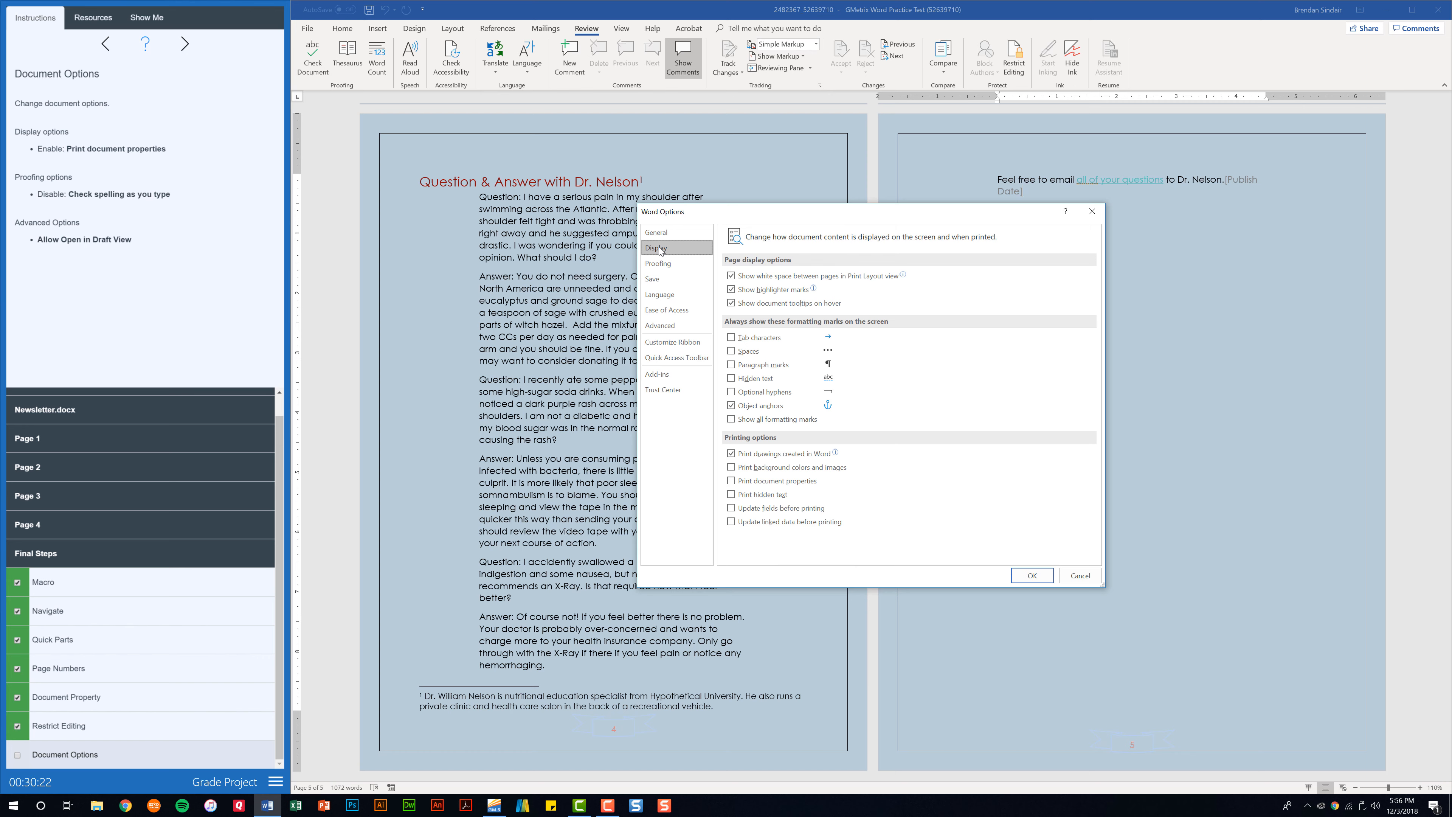
click(732, 481)
click(678, 264)
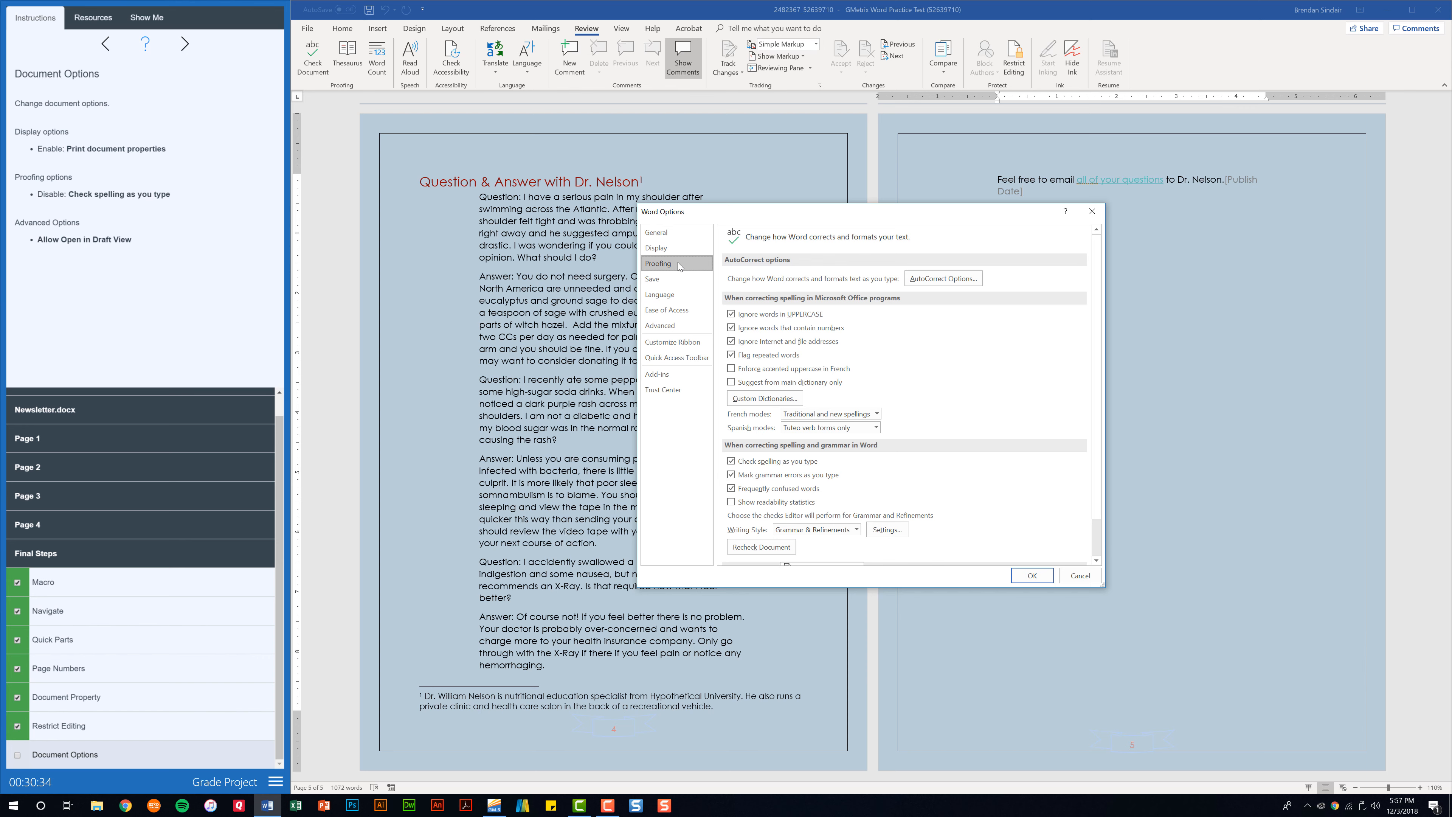
click(731, 462)
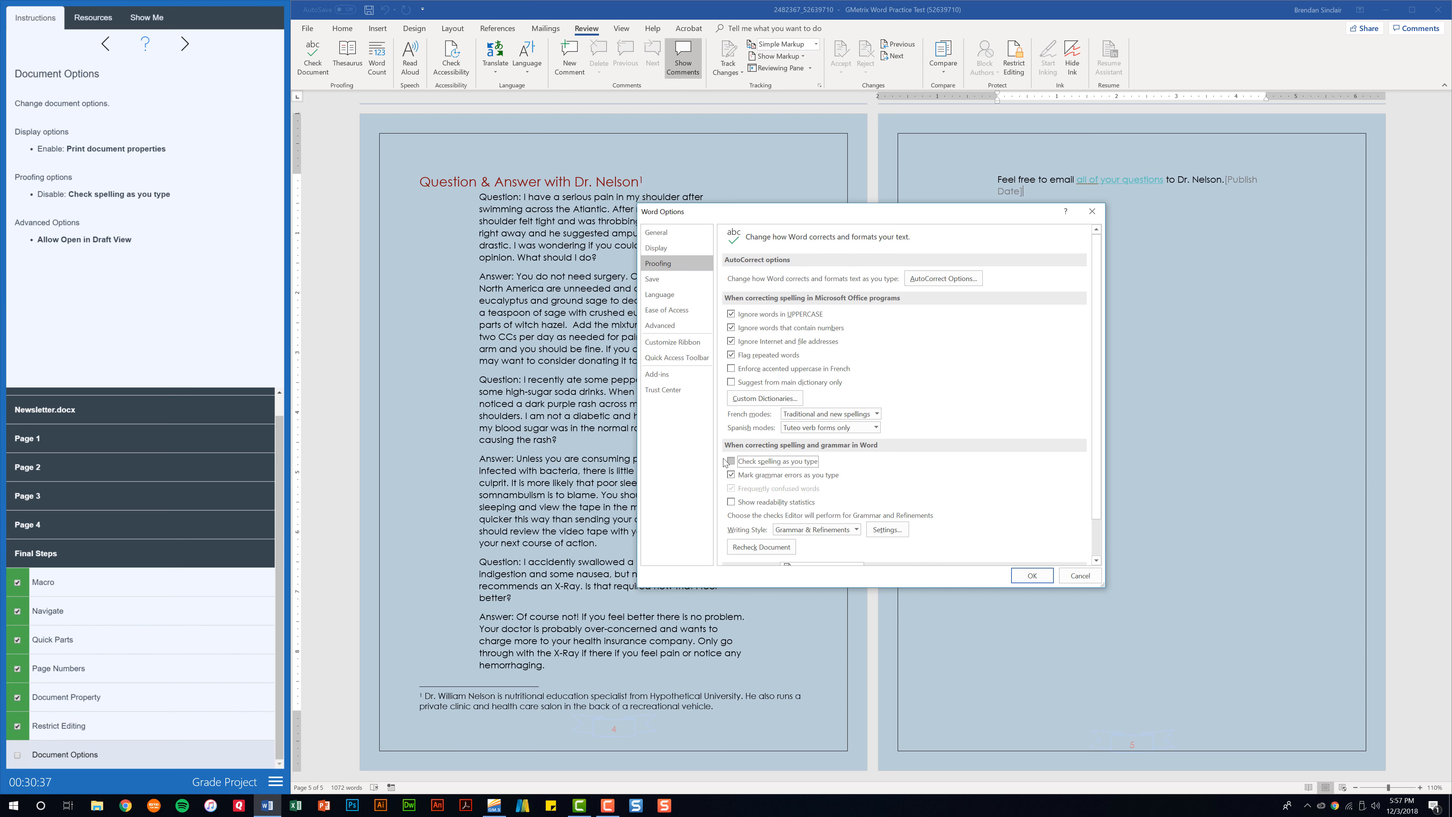
Allow opening documents in Draft view under Advanced options and apply the changes
click(670, 326)
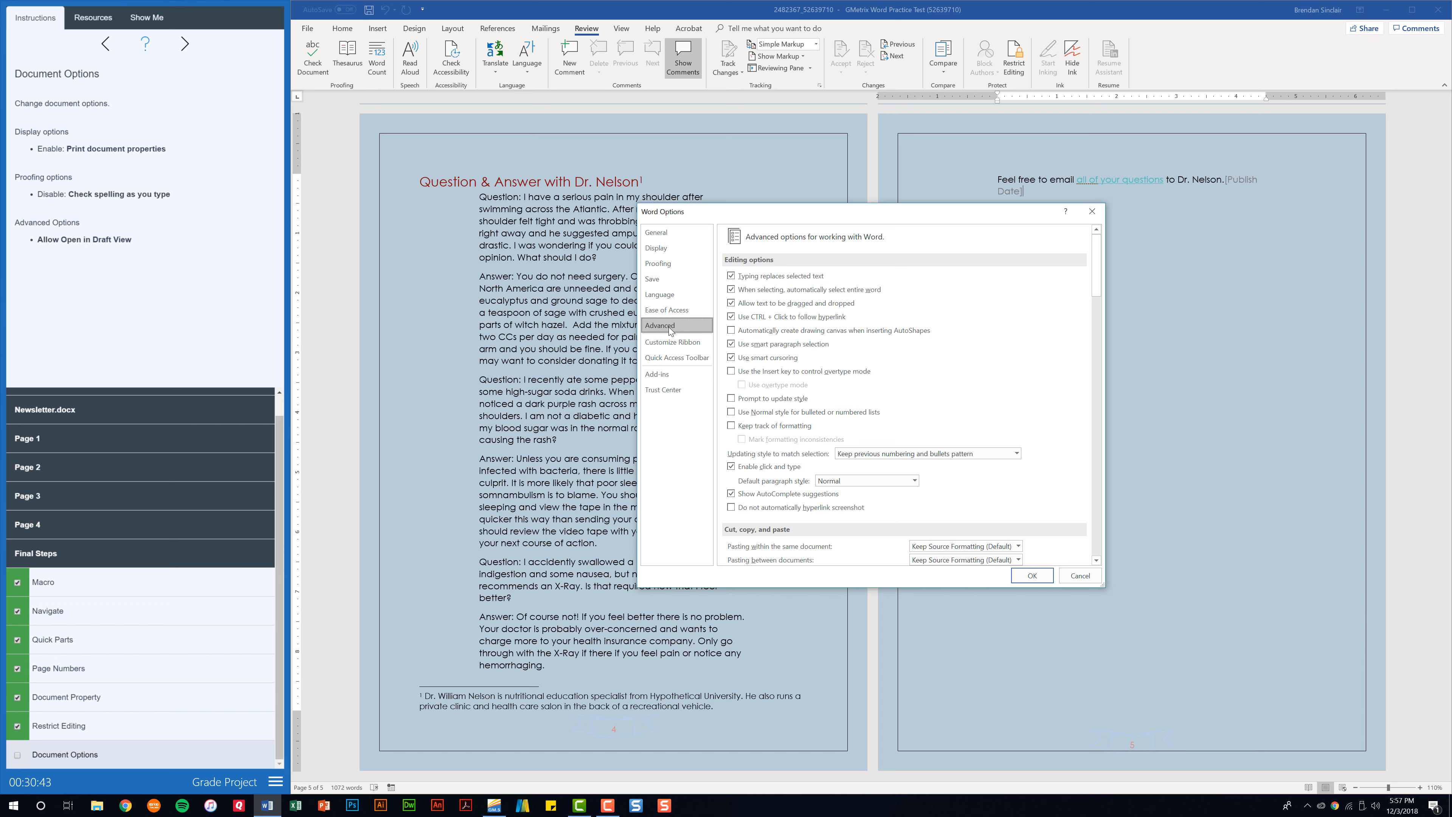
drag(1096, 266, 1097, 315)
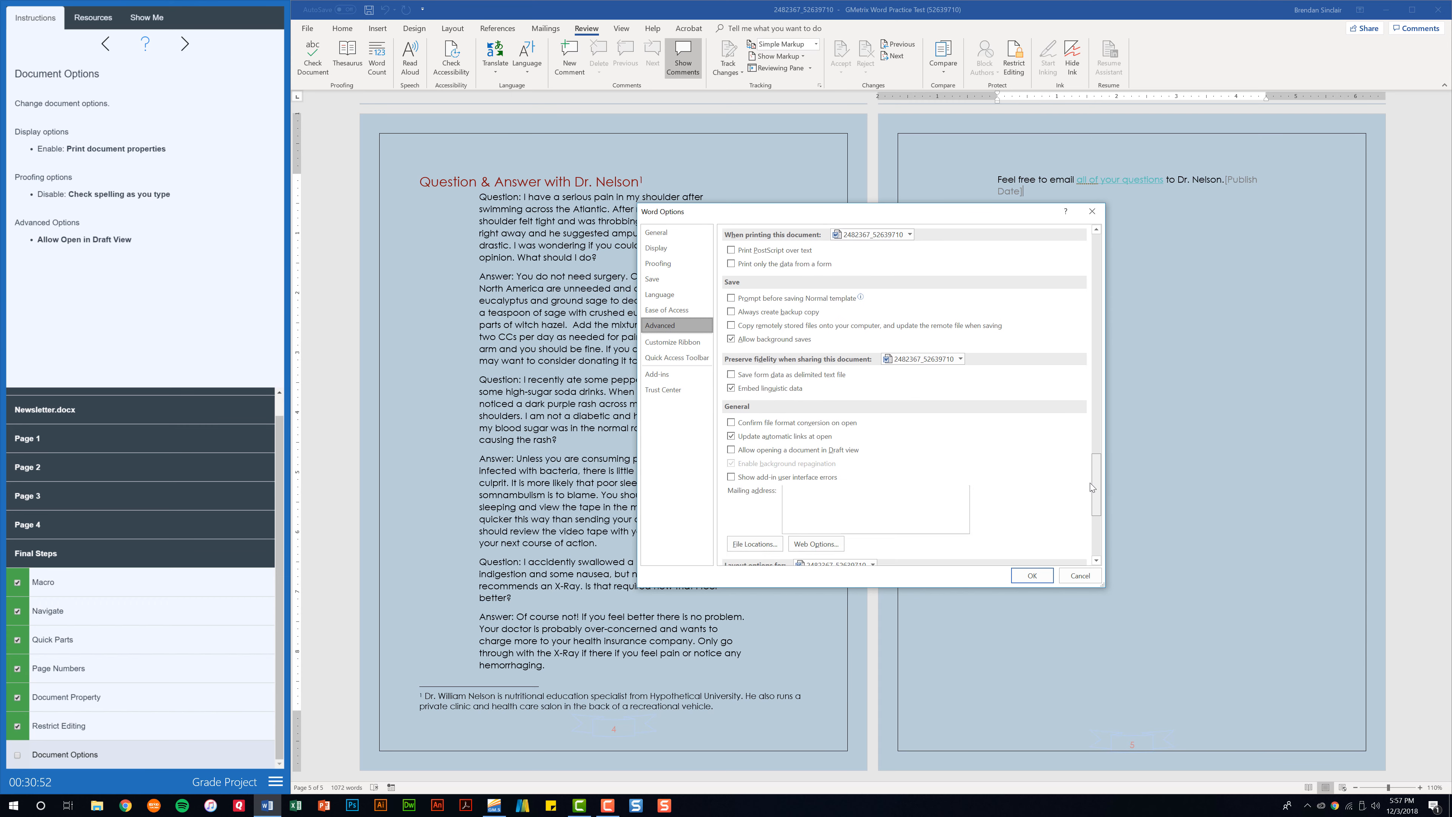
scroll(732, 477, down, 5)
click(732, 474)
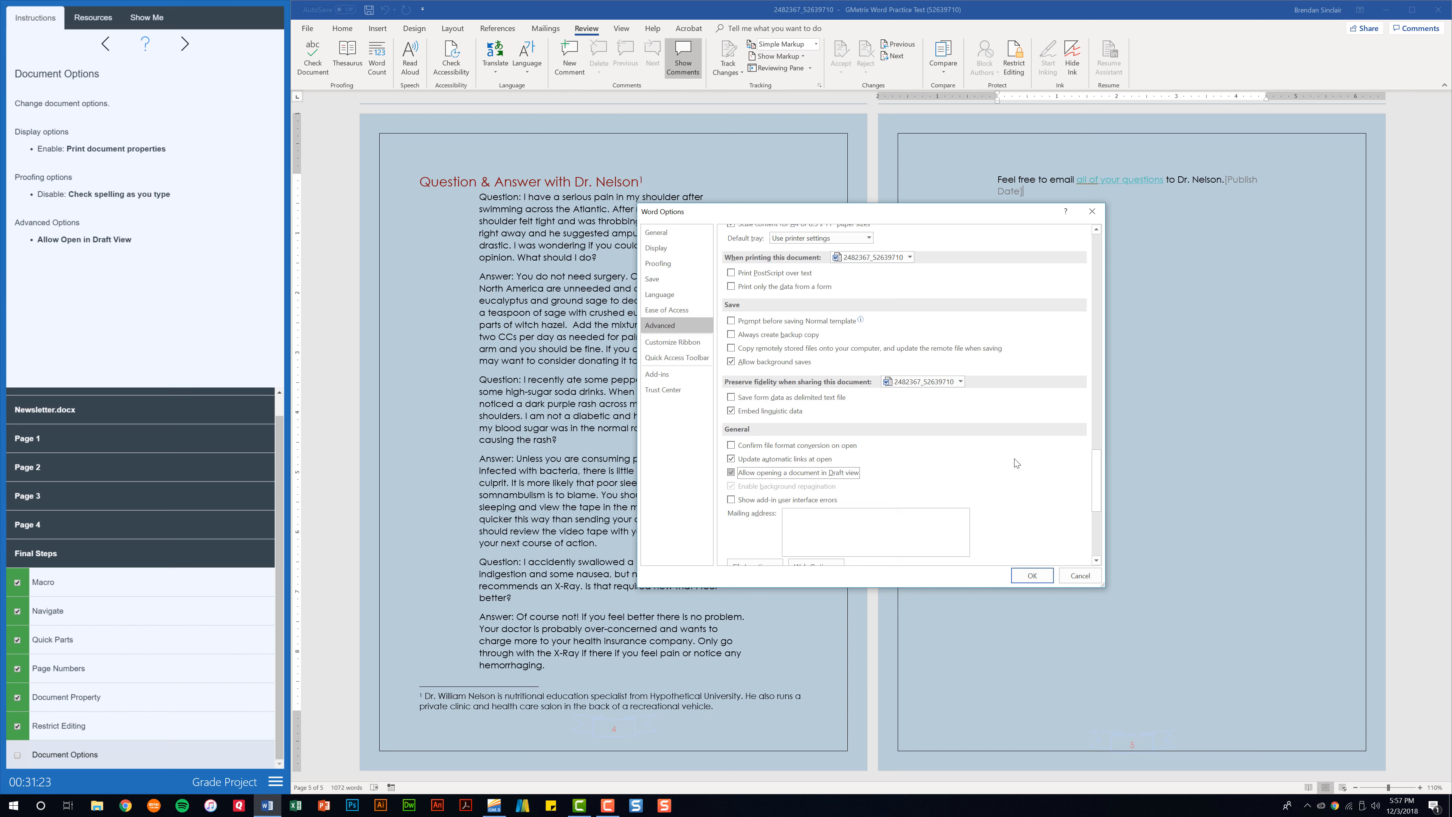
click(1032, 576)
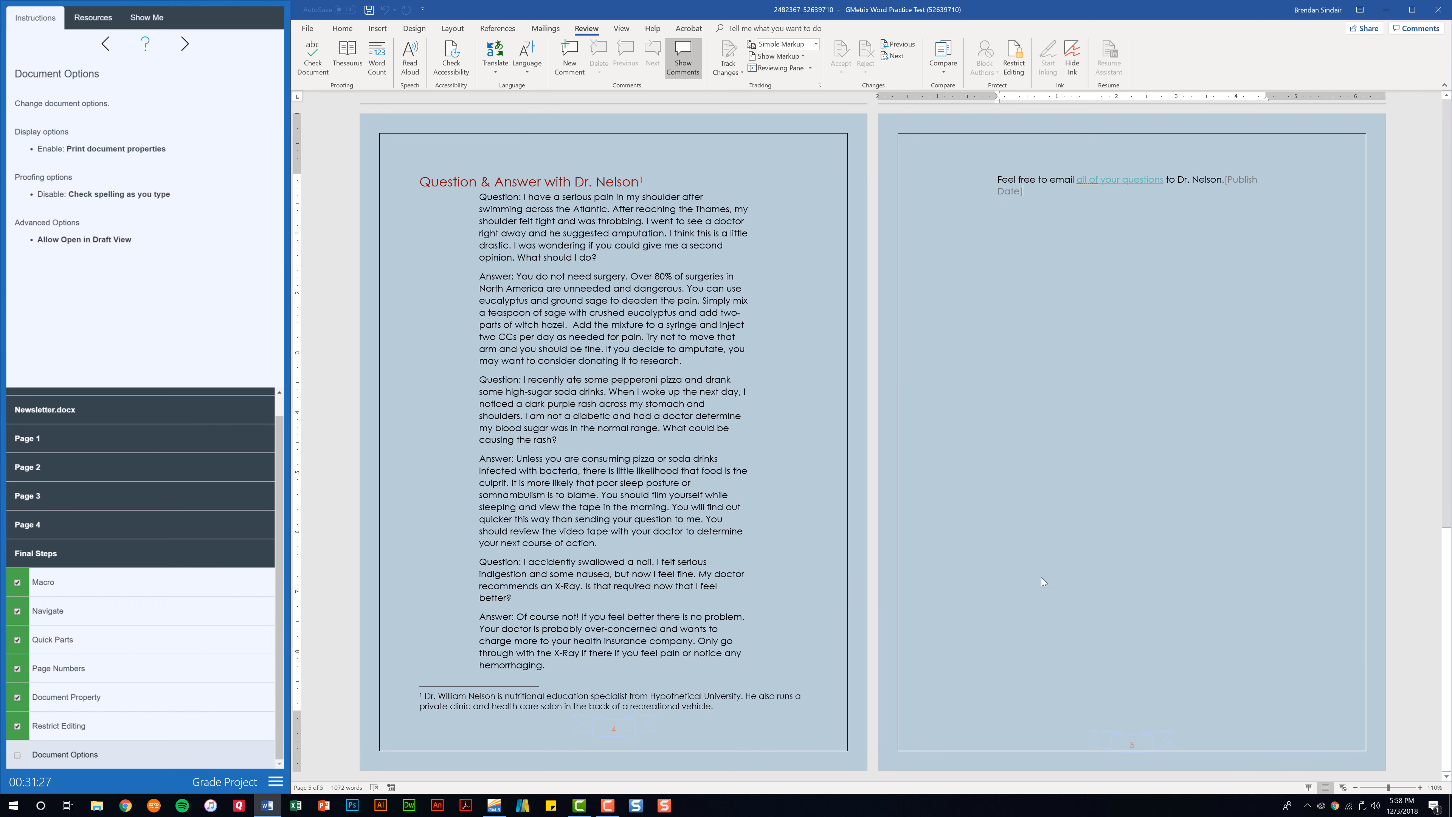